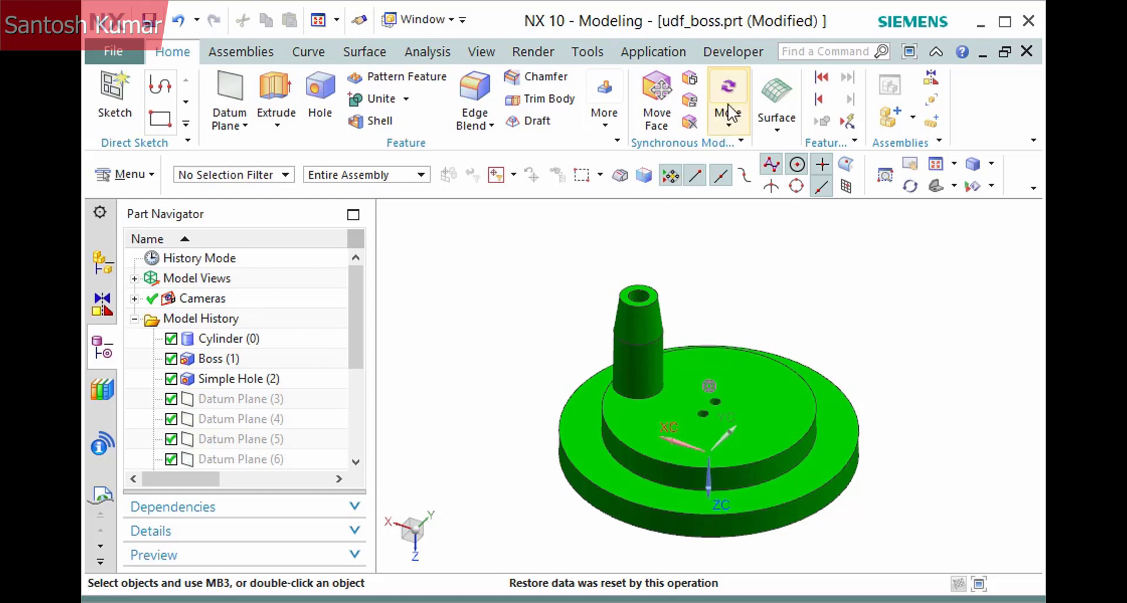
Switch to the Developer tab and look at the User Defined Feature commands.
{"action": "left_click", "coordinate": [741, 59]}
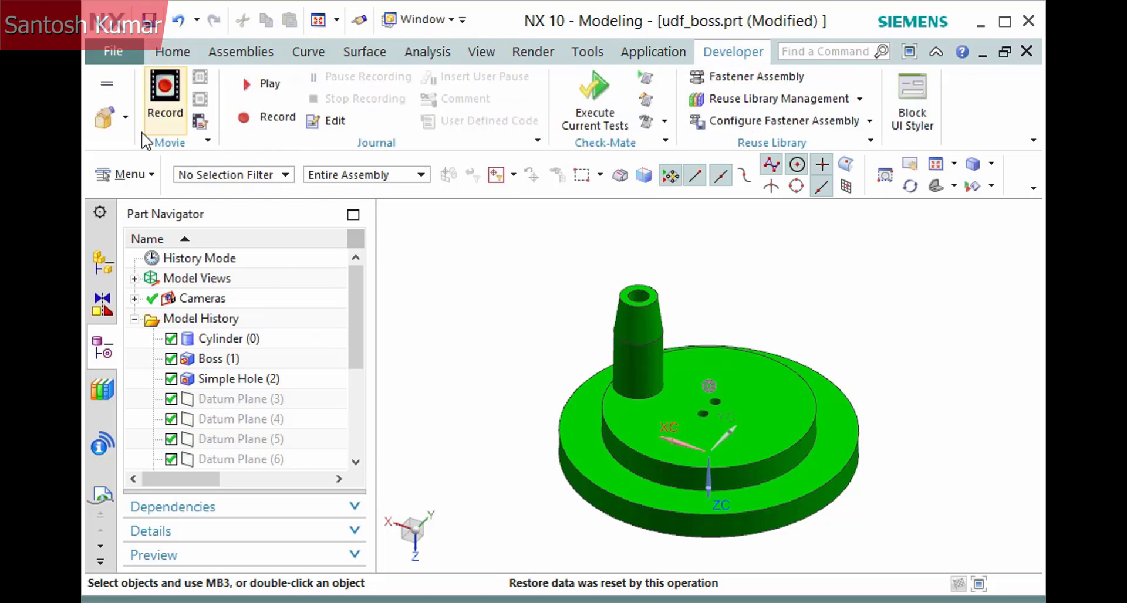
{"action": "left_click", "coordinate": [105, 120]}
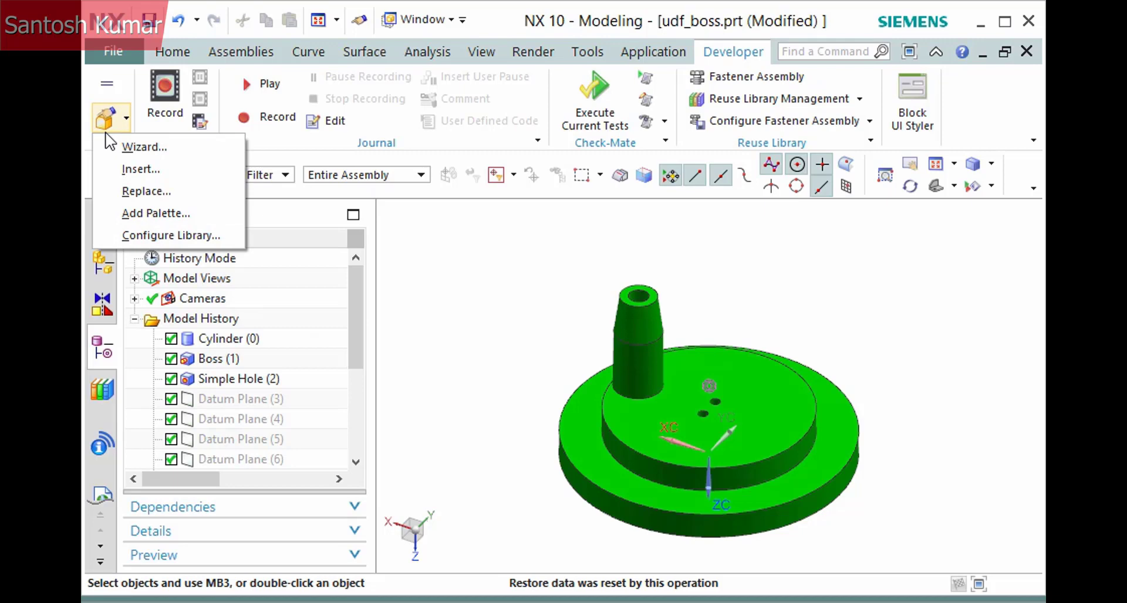
{"action": "left_click", "coordinate": [183, 131]}
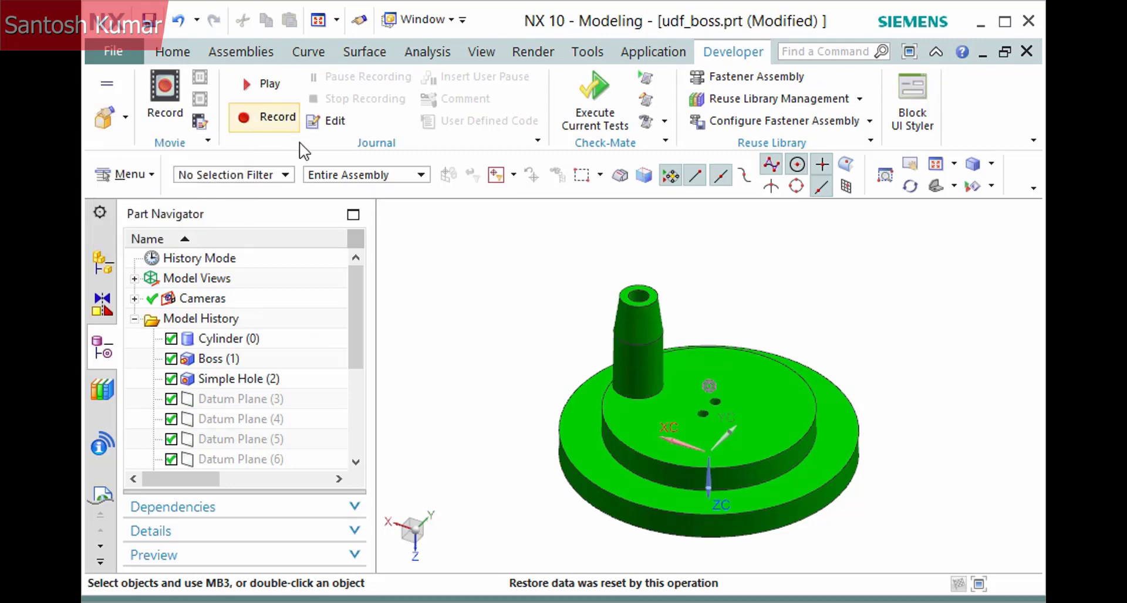
Zoom by rectangle onto the tapered boss and open the User Defined Feature menu.
{"action": "right_click", "coordinate": [471, 280]}
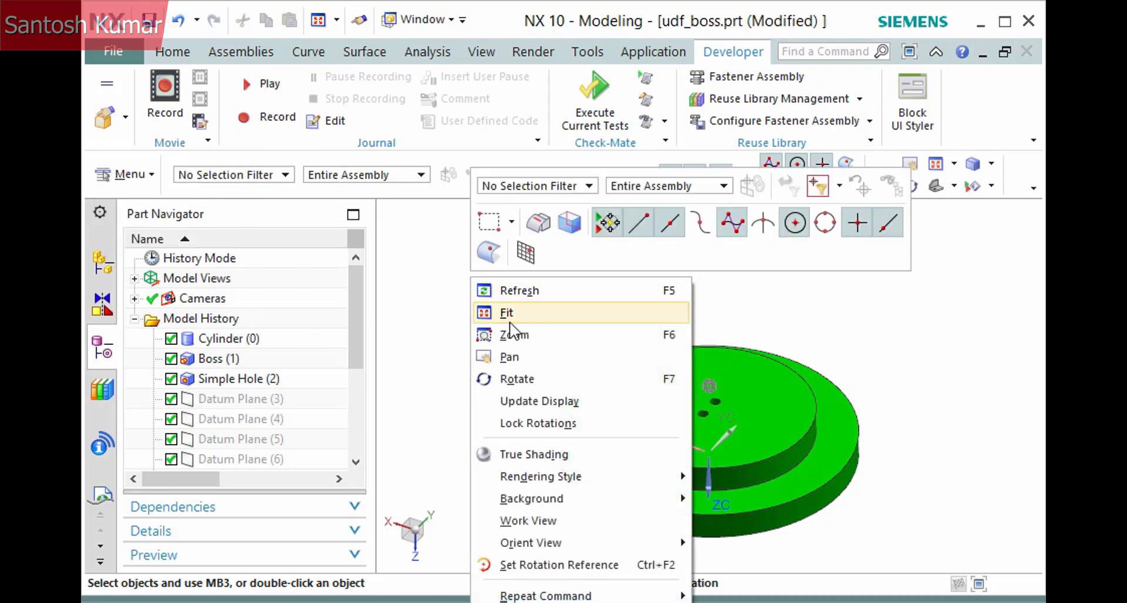
{"action": "left_click", "coordinate": [516, 332]}
{"action": "left_click_drag", "start_coordinate": [592, 279], "coordinate": [687, 403]}
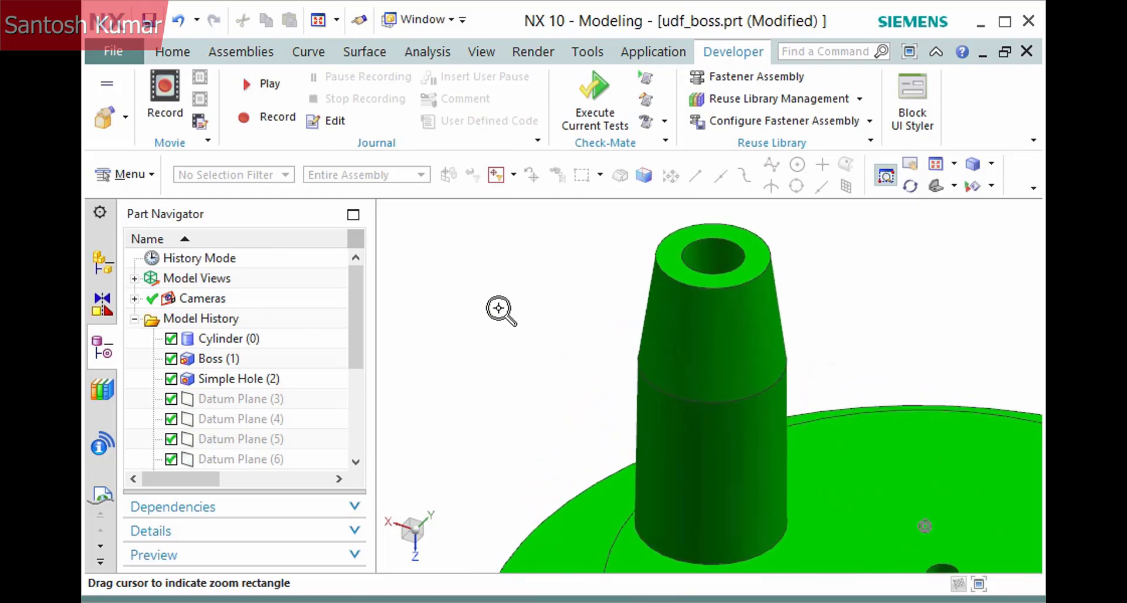
{"action": "right_click", "coordinate": [503, 308]}
{"action": "left_click", "coordinate": [538, 365]}
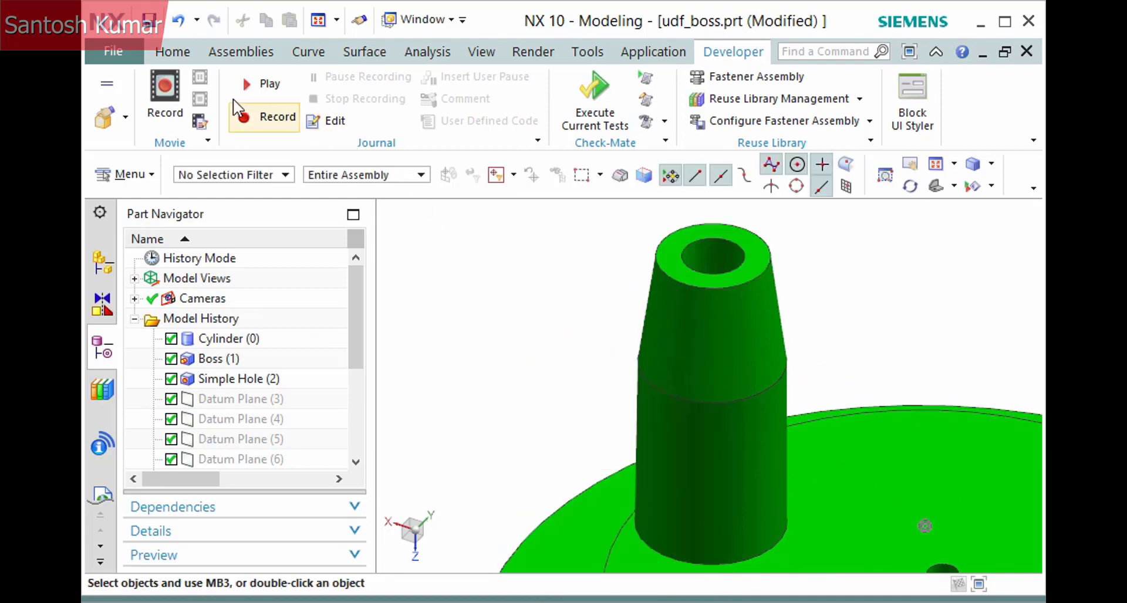
{"action": "left_click", "coordinate": [109, 117]}
Launch the UDF Wizard and browse to the Metric library class.
{"action": "left_click", "coordinate": [141, 148]}
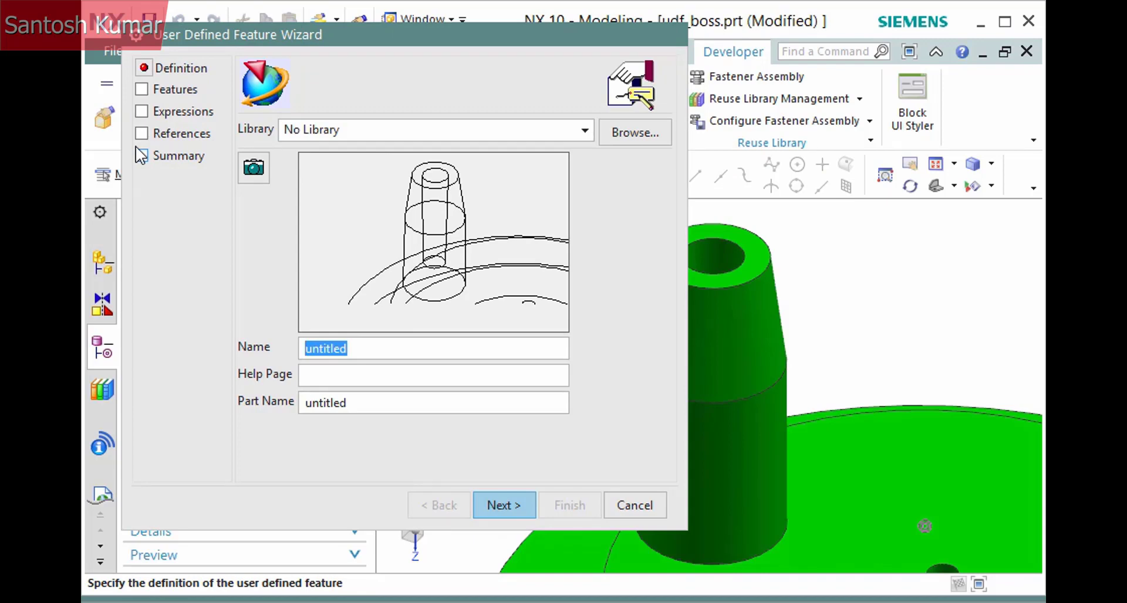
{"action": "left_click", "coordinate": [584, 130]}
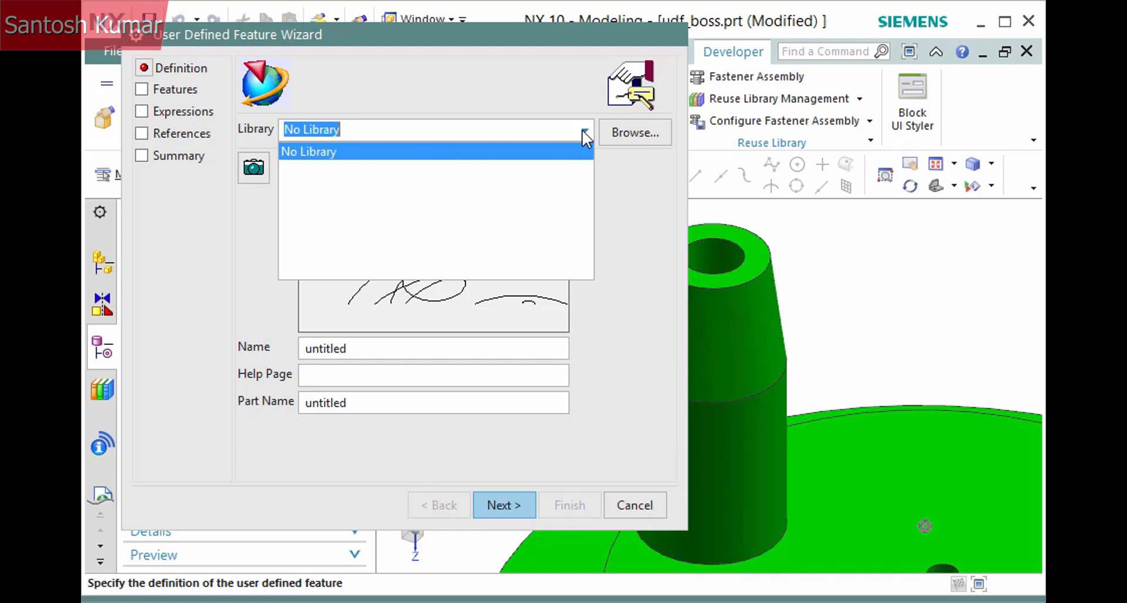
{"action": "left_click", "coordinate": [627, 138]}
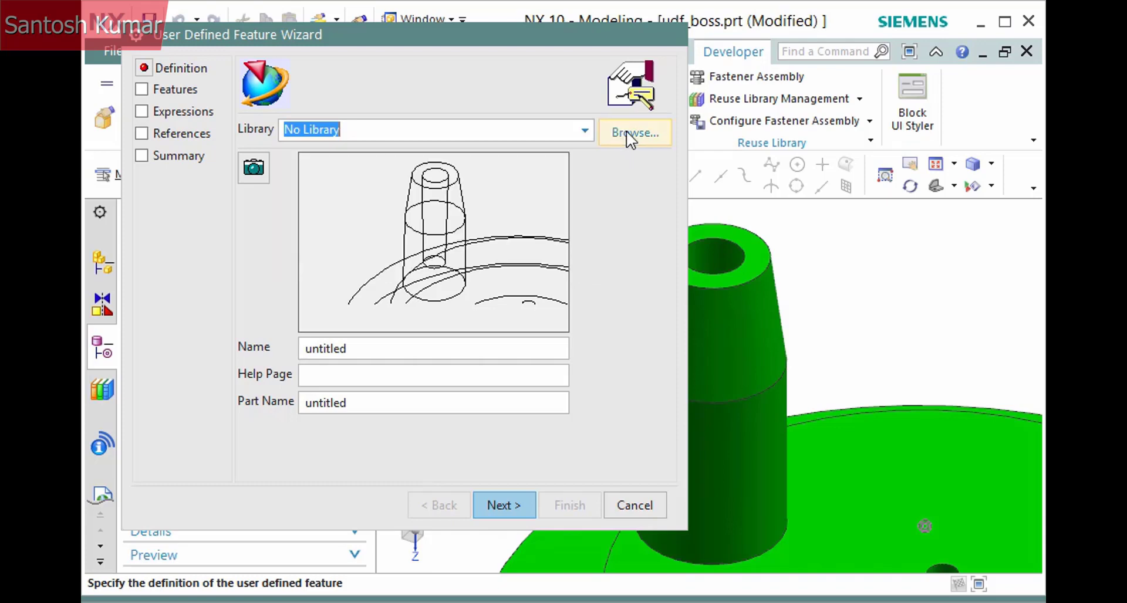
{"action": "left_click", "coordinate": [629, 139]}
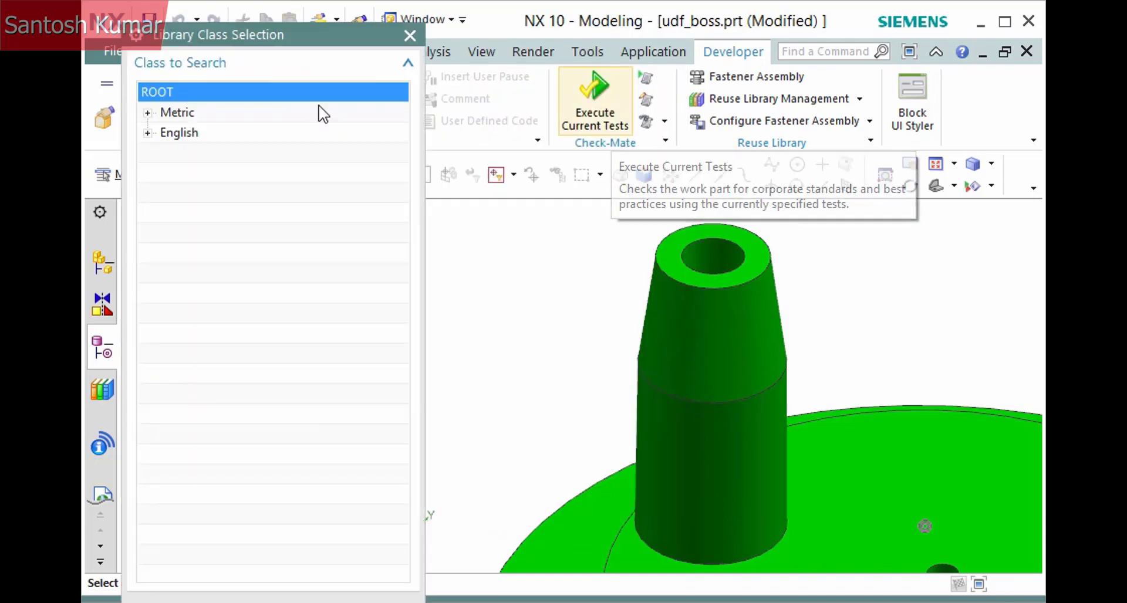
{"action": "left_click", "coordinate": [220, 114]}
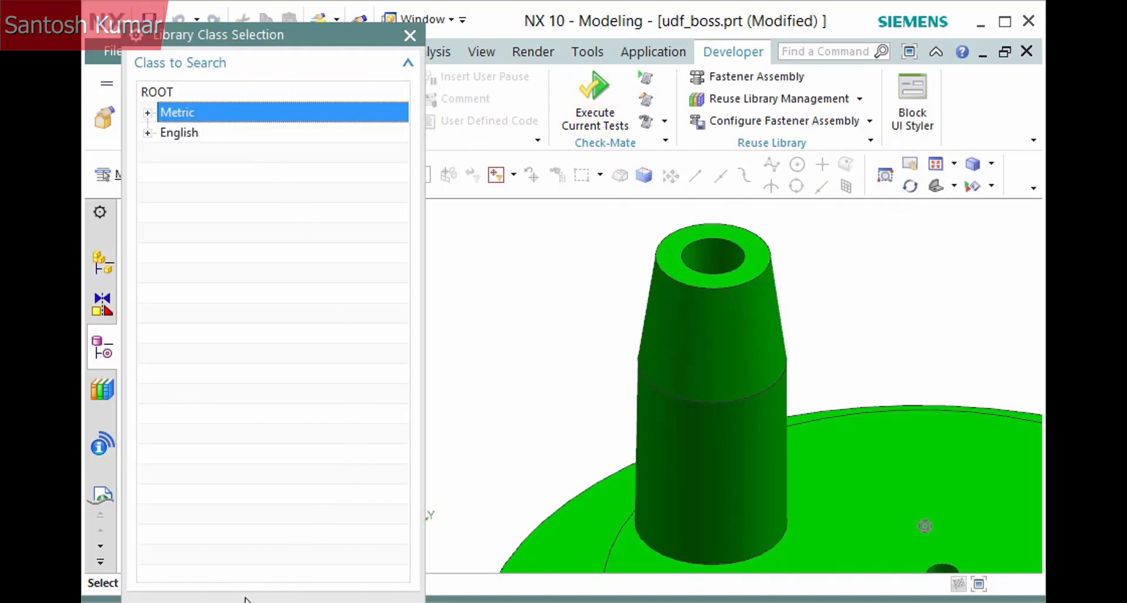
{"action": "left_click", "coordinate": [265, 594]}
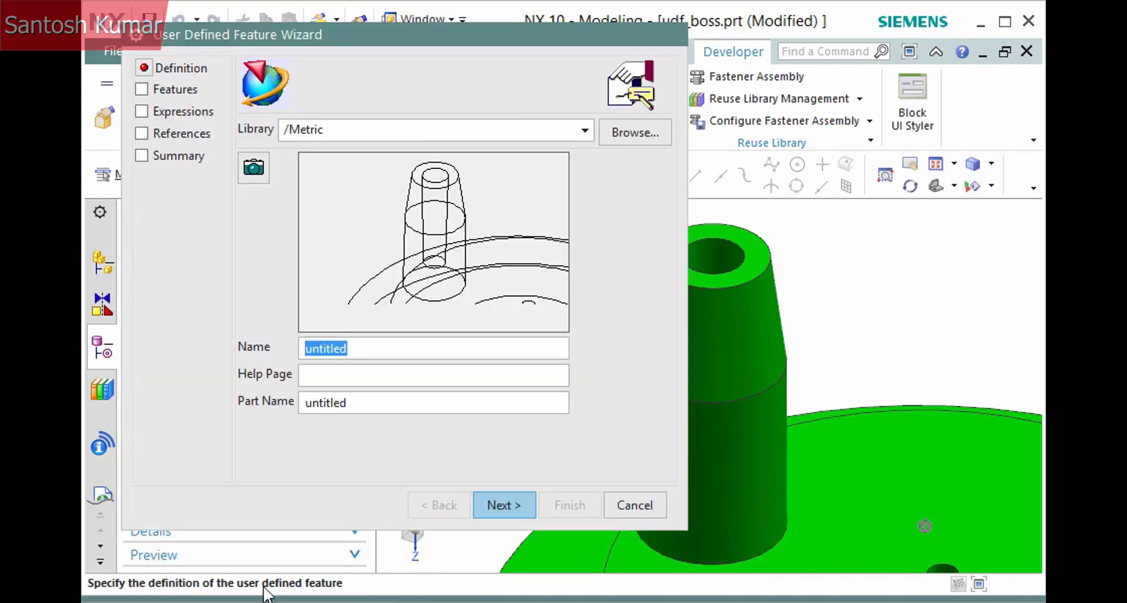
Name the feature 'Tapered Boss' with part name 'tapered_boss'.
{"action": "type", "text": "Tapered Boss"}
{"action": "key", "text": "Tab"}
{"action": "key", "text": "Tab"}
{"action": "type", "text": "tapered_boss"}
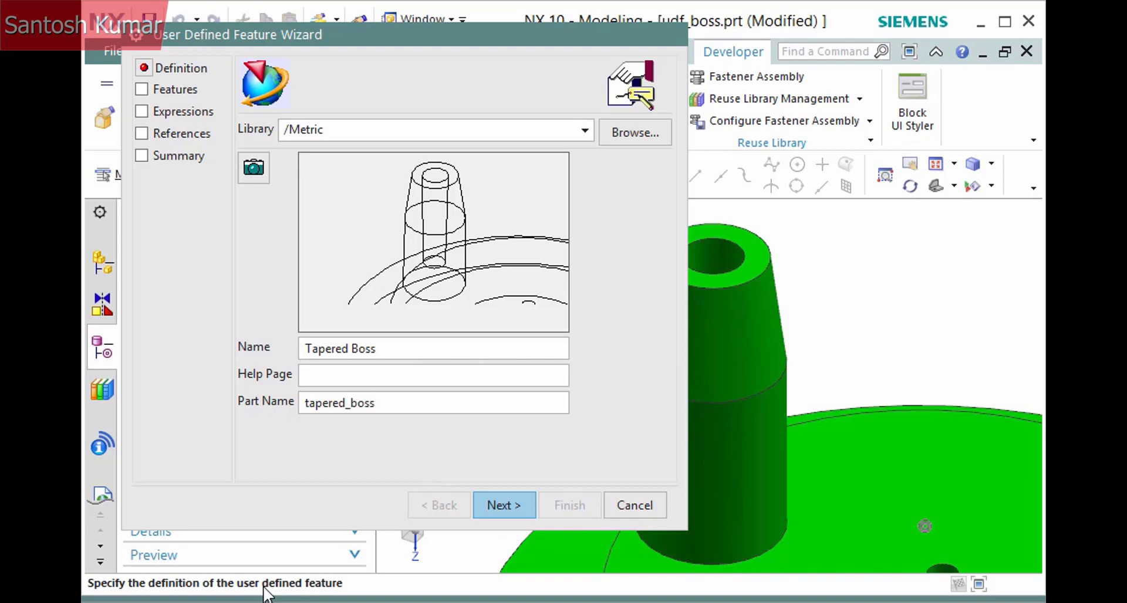
Add Boss(8), Chamfer(9), Simple Hole(14) and Draft(15) from the part's features to the UDF.
{"action": "left_click", "coordinate": [493, 512]}
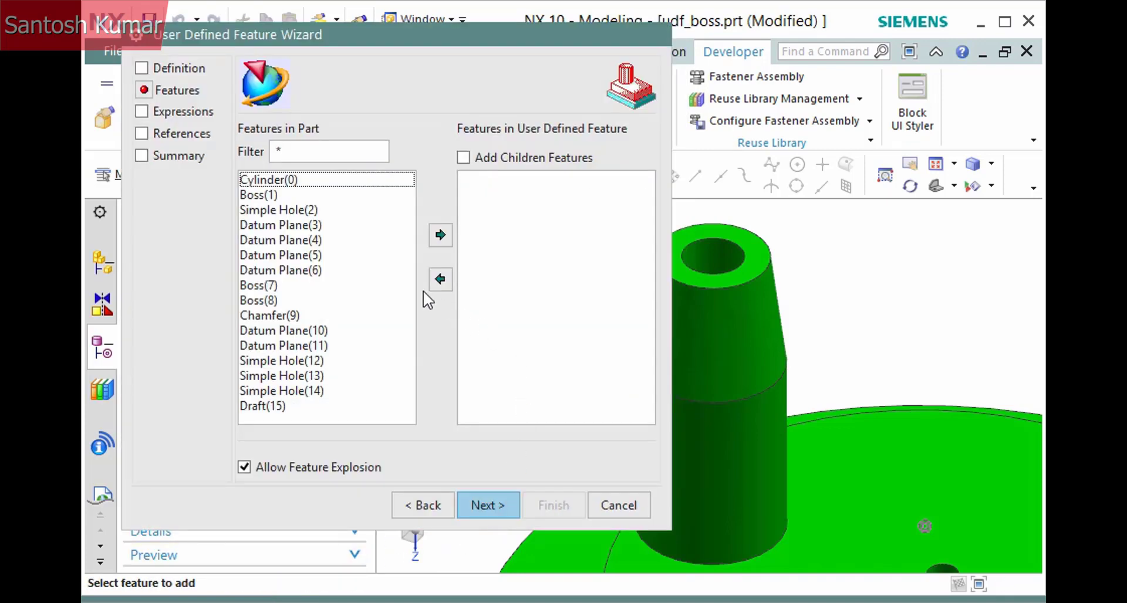
{"action": "left_click", "coordinate": [296, 304]}
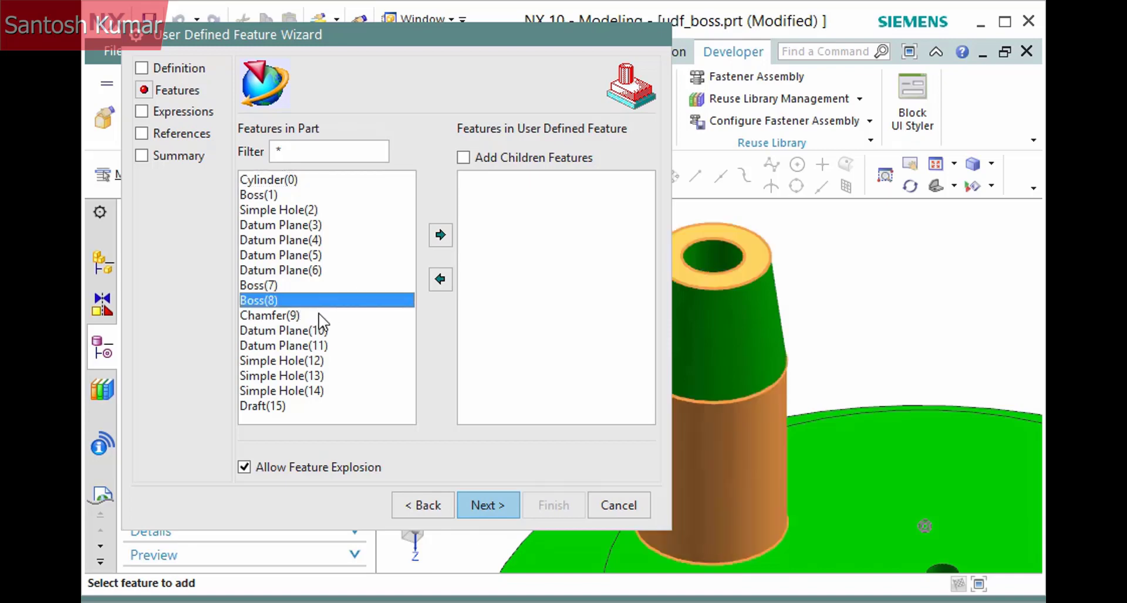
{"action": "left_click", "coordinate": [319, 316], "text": "ctrl"}
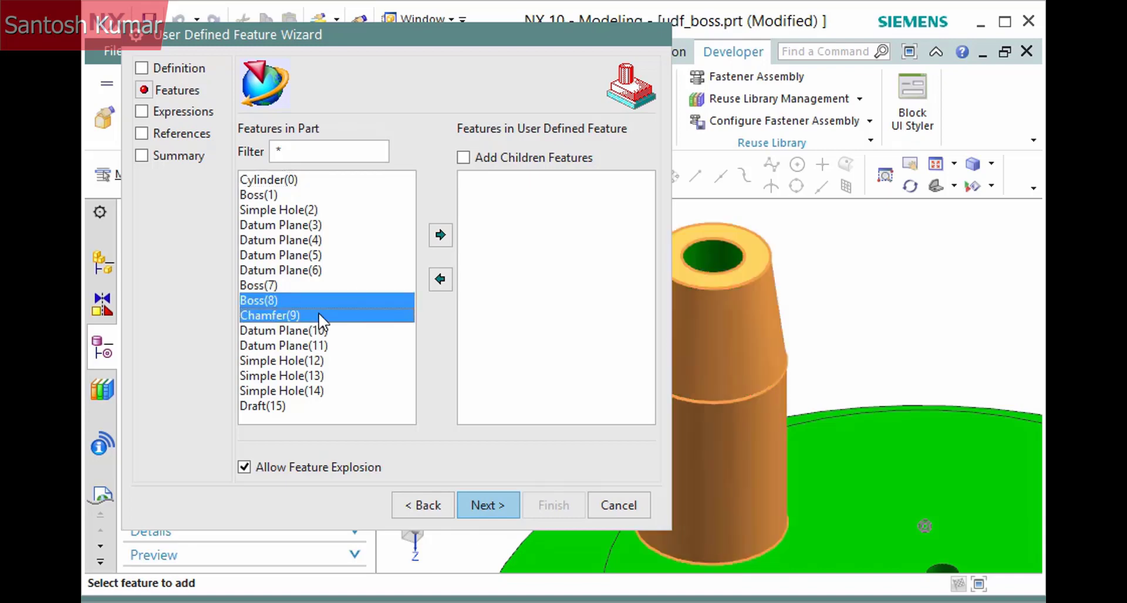
{"action": "left_click", "coordinate": [346, 390], "text": "ctrl"}
{"action": "left_click", "coordinate": [324, 407], "text": "ctrl"}
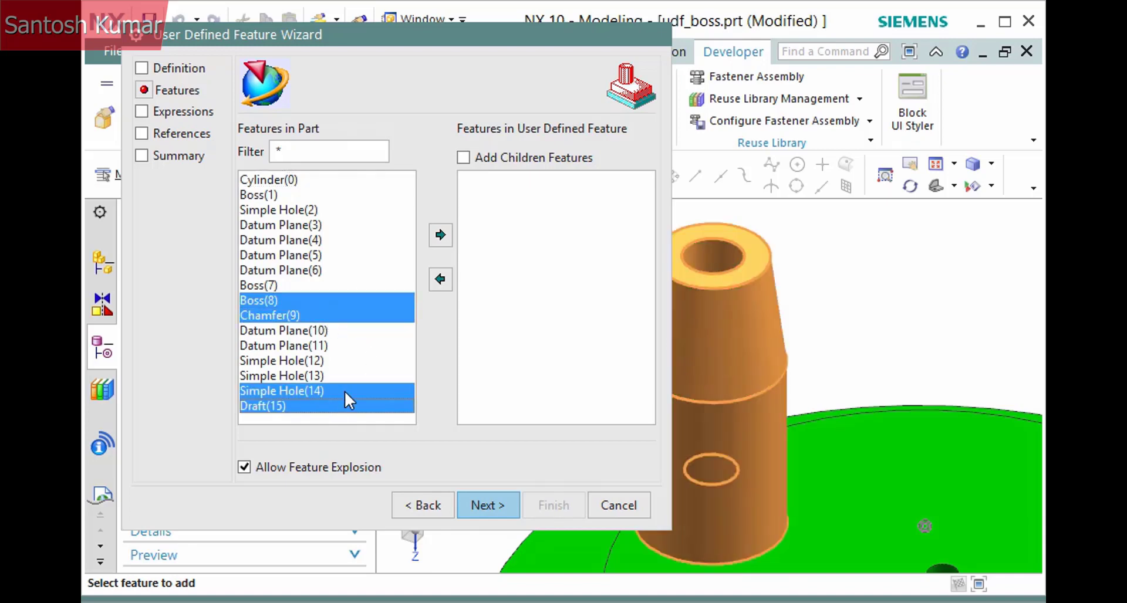
{"action": "left_click", "coordinate": [440, 235]}
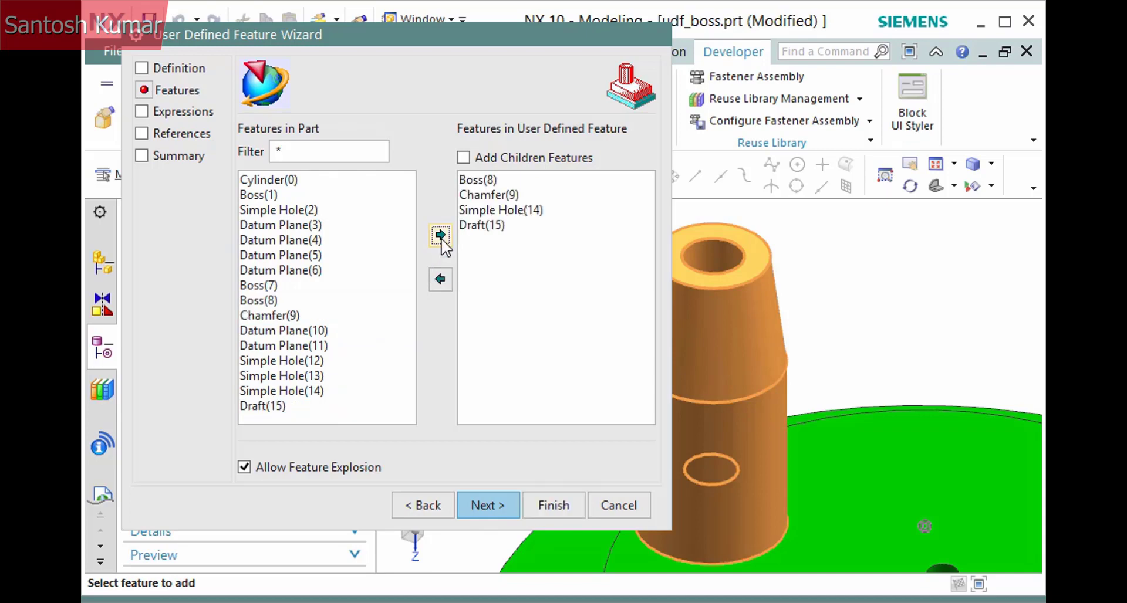
Make expressions p18, p19, p20, p23, p24, p33 and p40 user-editable.
{"action": "left_click", "coordinate": [479, 505]}
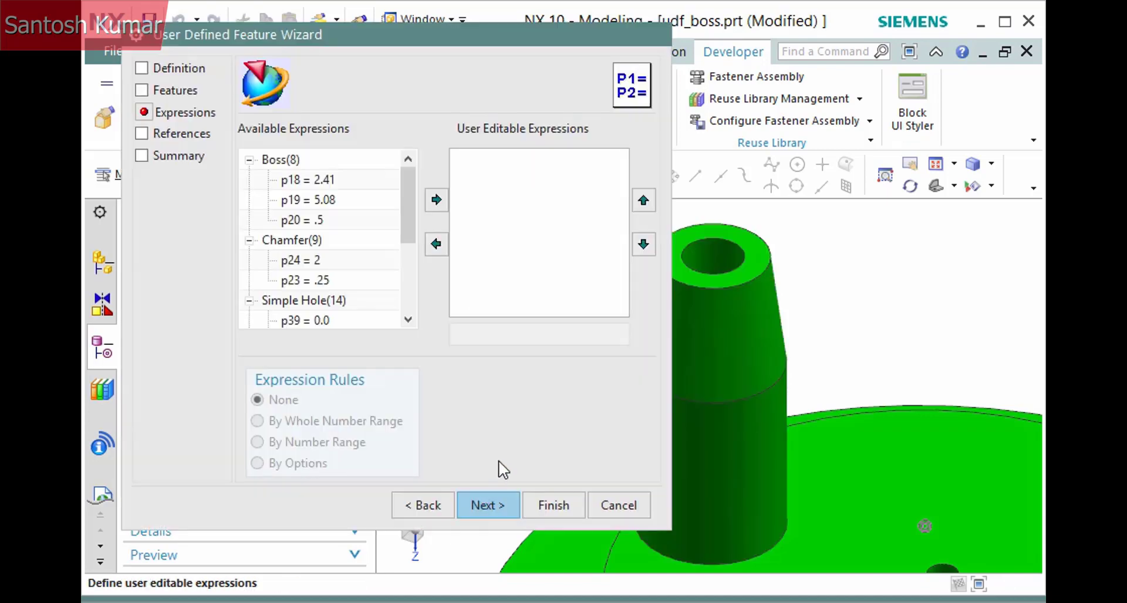
{"action": "left_click_drag", "start_coordinate": [334, 179], "coordinate": [345, 216]}
{"action": "left_click", "coordinate": [346, 280], "text": "ctrl"}
{"action": "left_click", "coordinate": [342, 262], "text": "ctrl"}
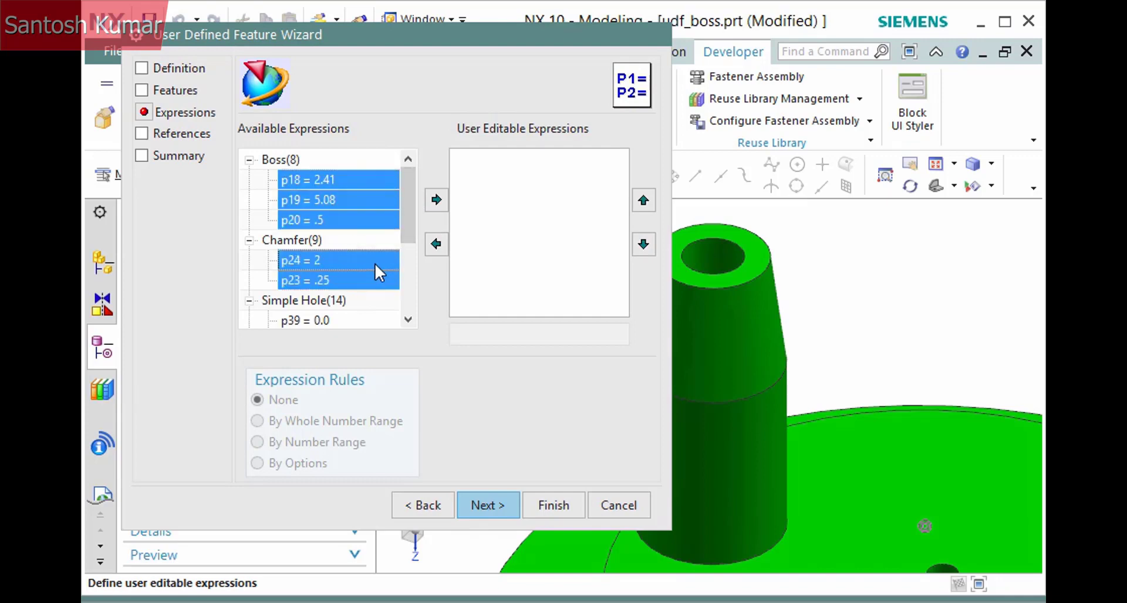
{"action": "scroll", "coordinate": [411, 276], "scroll_direction": "down", "scroll_amount": 3}
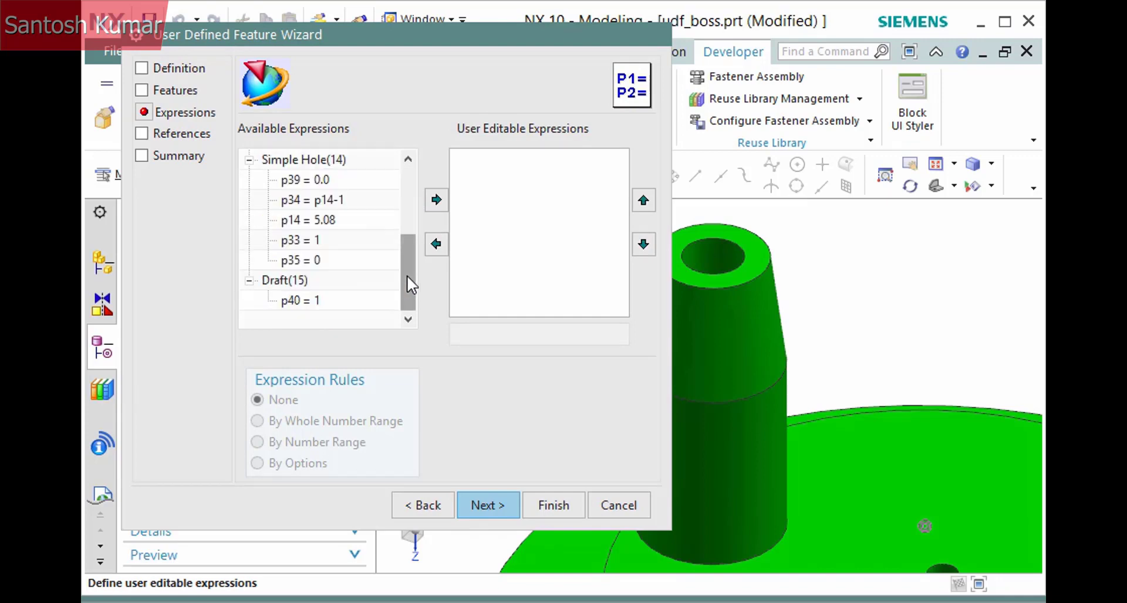
{"action": "left_click", "coordinate": [338, 242]}
{"action": "left_click", "coordinate": [343, 301], "text": "ctrl"}
{"action": "left_click", "coordinate": [436, 201]}
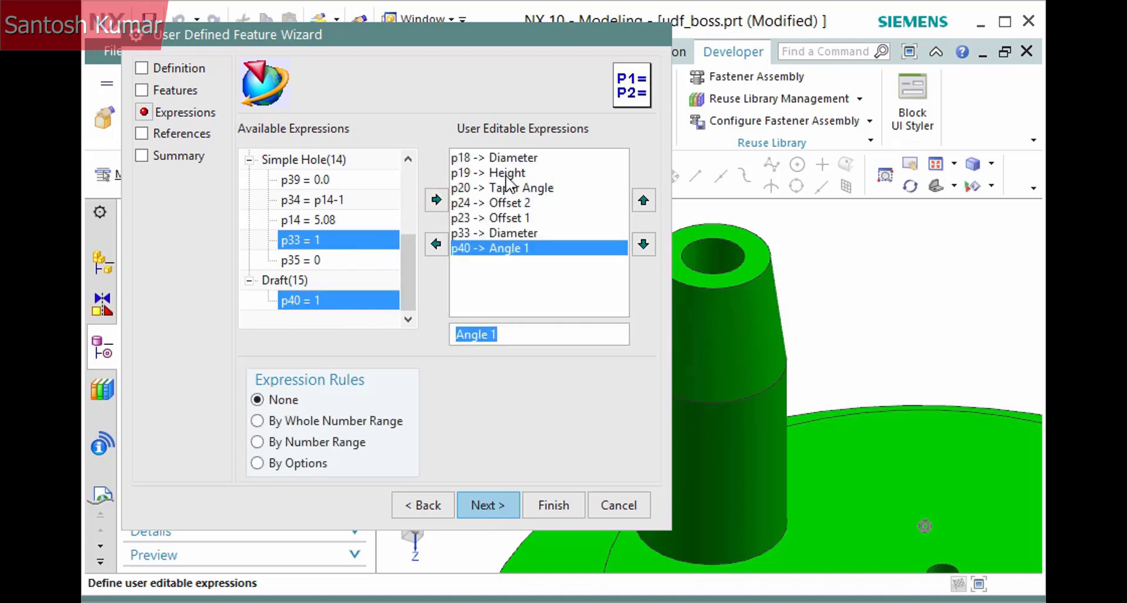
Rename p18 to 'Boss Diameter' and p19 to 'Boss Height'.
{"action": "left_click", "coordinate": [523, 158]}
{"action": "left_click", "coordinate": [458, 334]}
{"action": "type", "text": "Boss Diameter"}
{"action": "key", "text": "Return"}
{"action": "left_click", "coordinate": [496, 174]}
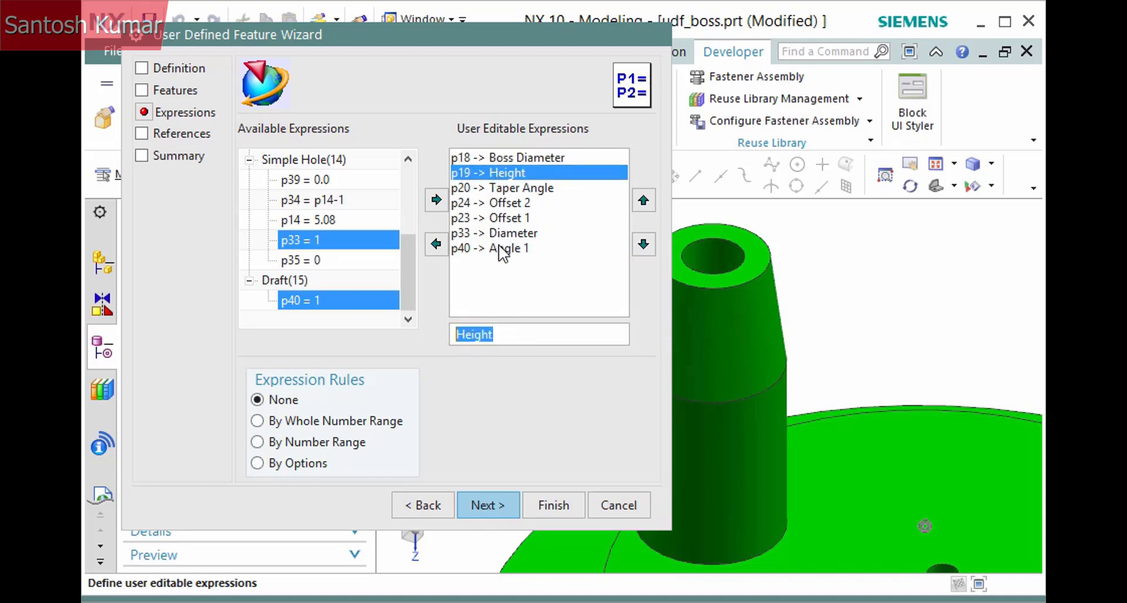
{"action": "left_click", "coordinate": [458, 335]}
{"action": "type", "text": "Boss"}
{"action": "key", "text": "Return"}
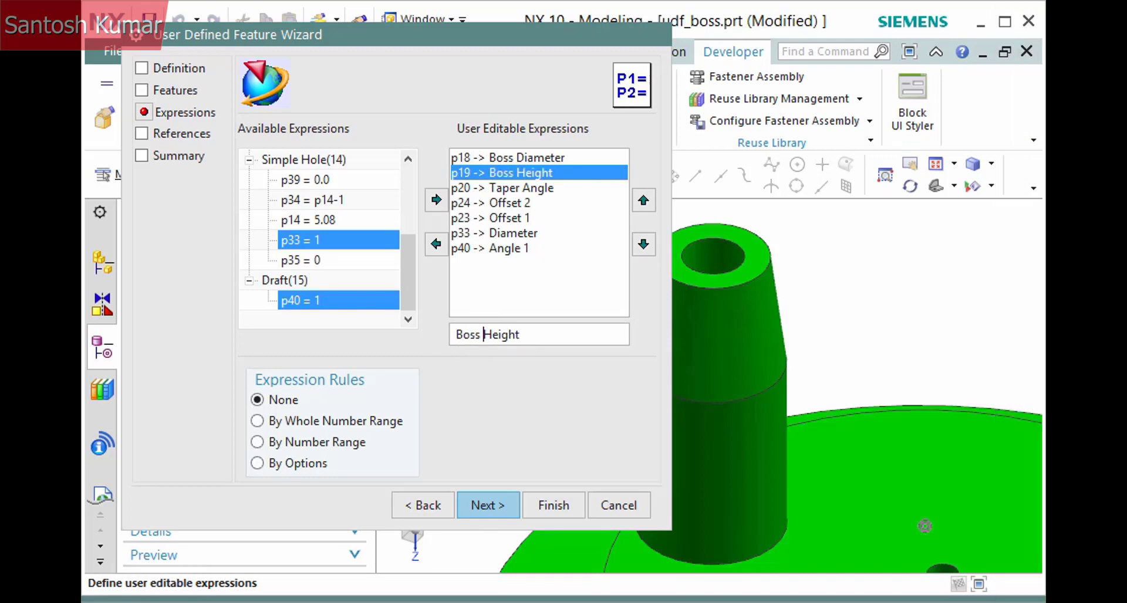
Rename p20 to 'Boss Taper', p33 to 'Hole Diameter' and p40 to 'Hole Taper'.
{"action": "left_click", "coordinate": [517, 189]}
{"action": "type", "text": "Bo"}
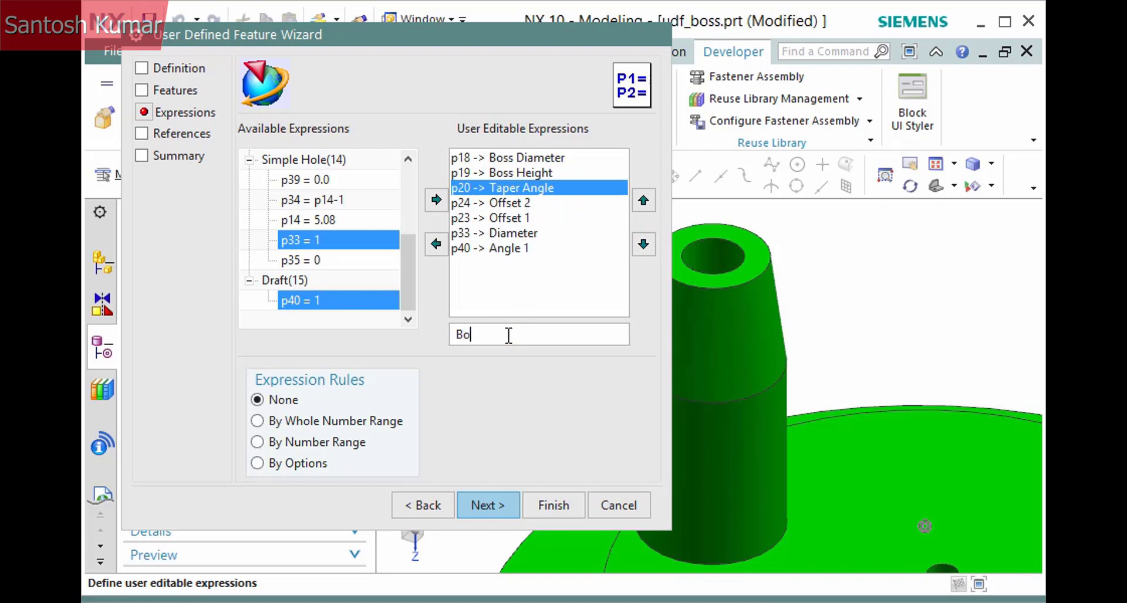
{"action": "type", "text": "ss Taper"}
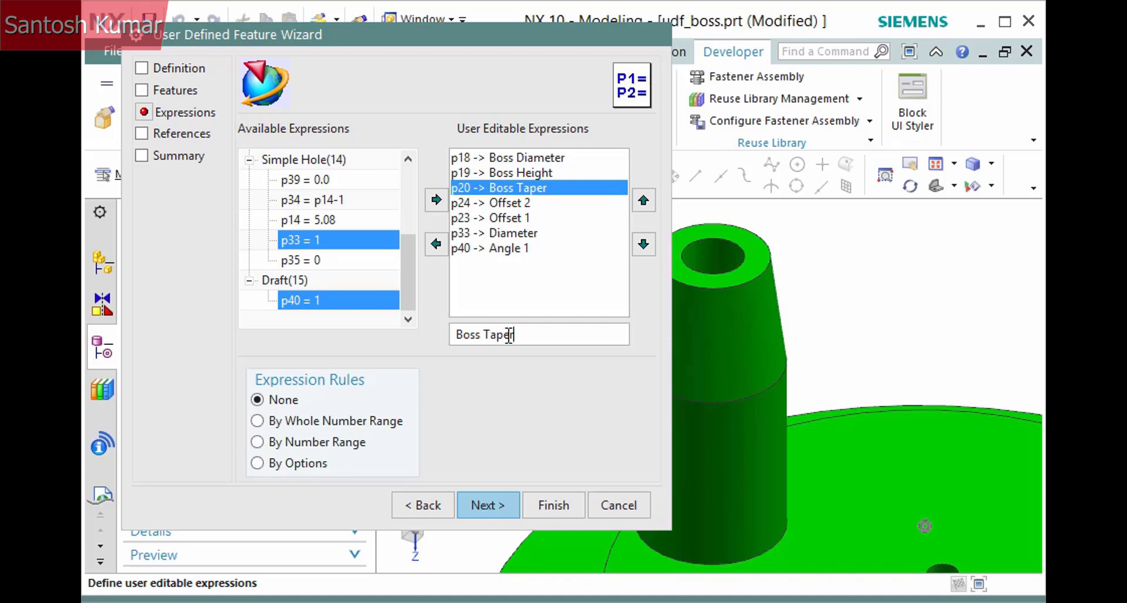
{"action": "left_click", "coordinate": [520, 233]}
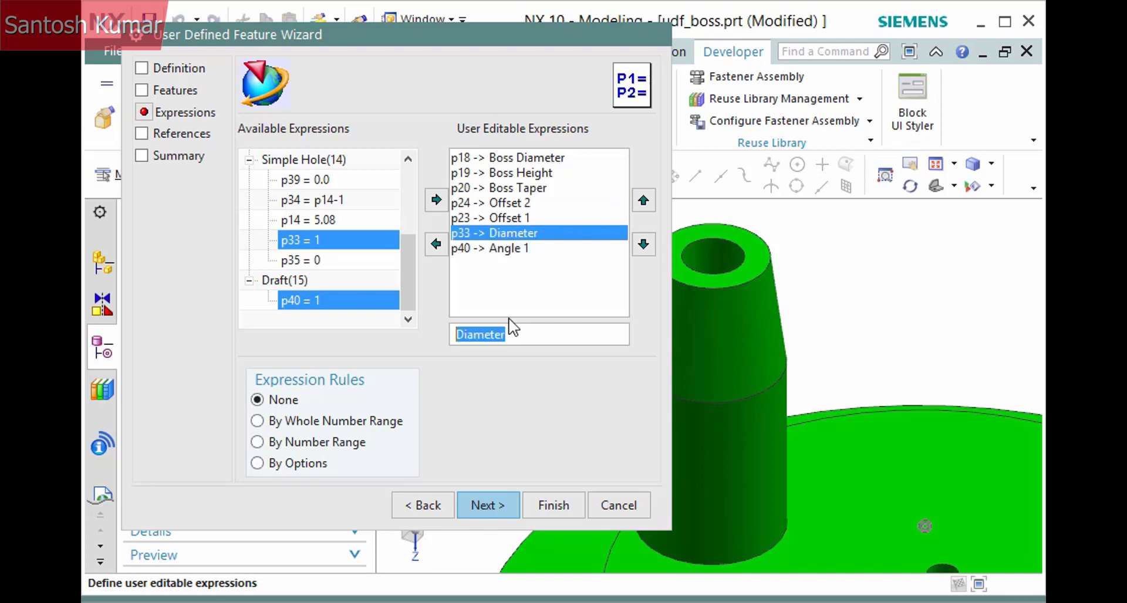
{"action": "left_click", "coordinate": [458, 334]}
{"action": "type", "text": "Hole"}
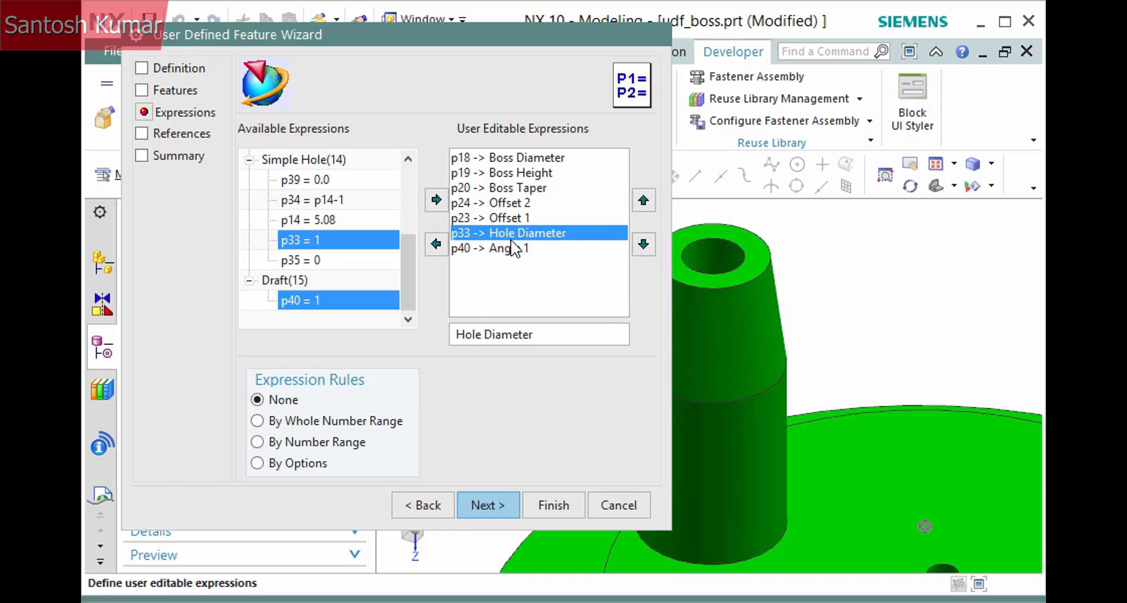
{"action": "left_click", "coordinate": [517, 249]}
{"action": "type", "text": "Hole "}
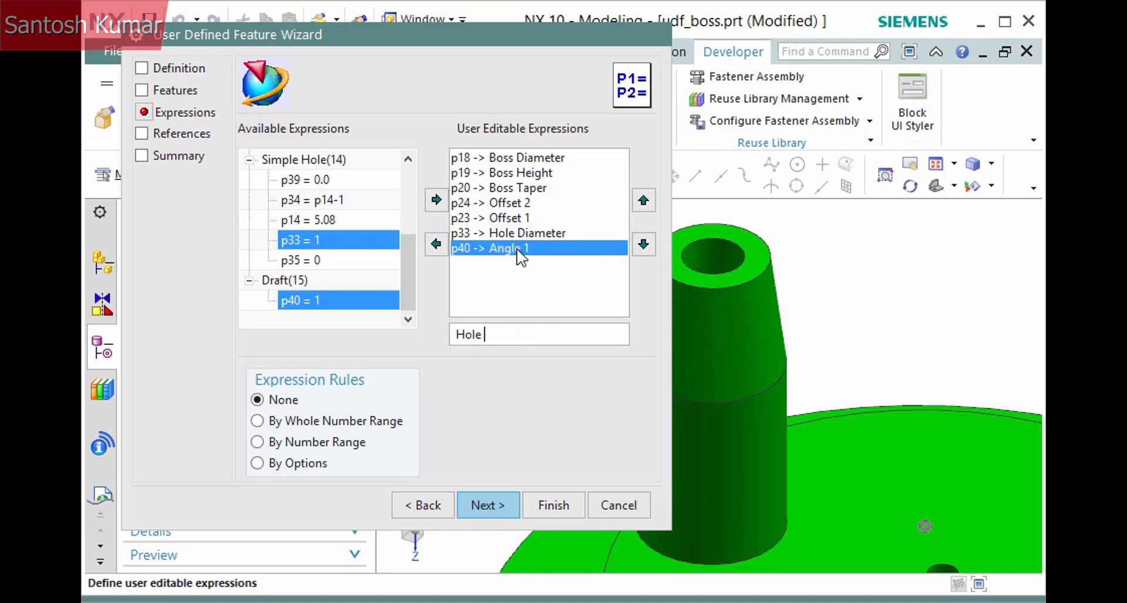
{"action": "type", "text": "Taper"}
{"action": "key", "text": "Return"}
Give Boss Diameter a By Options rule with values 5, 10, 15 and 20.
{"action": "left_click", "coordinate": [516, 156]}
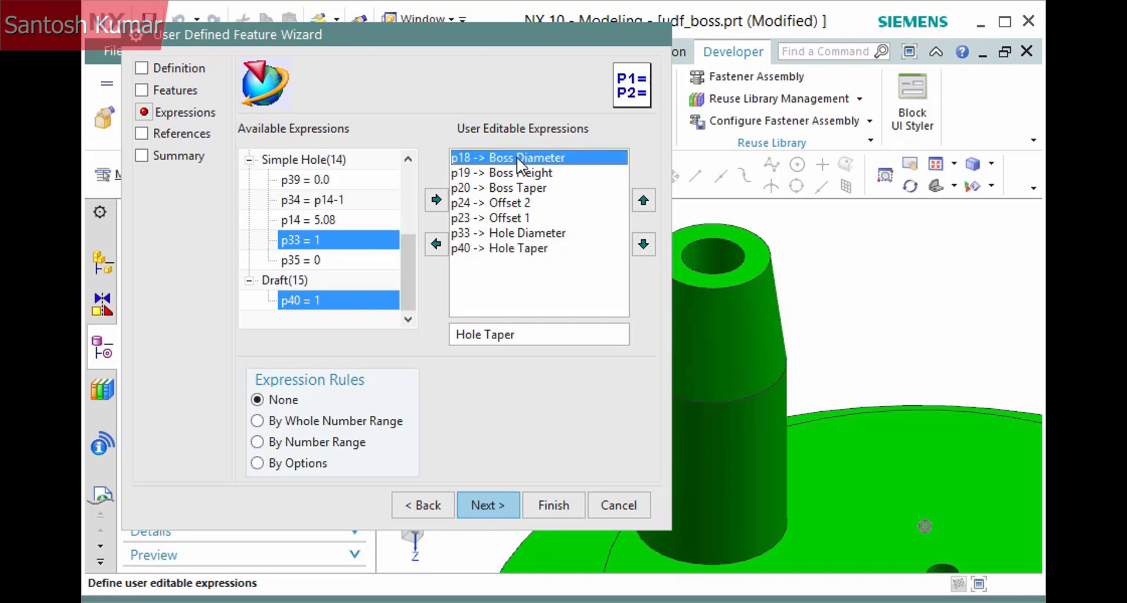
{"action": "left_click", "coordinate": [296, 465]}
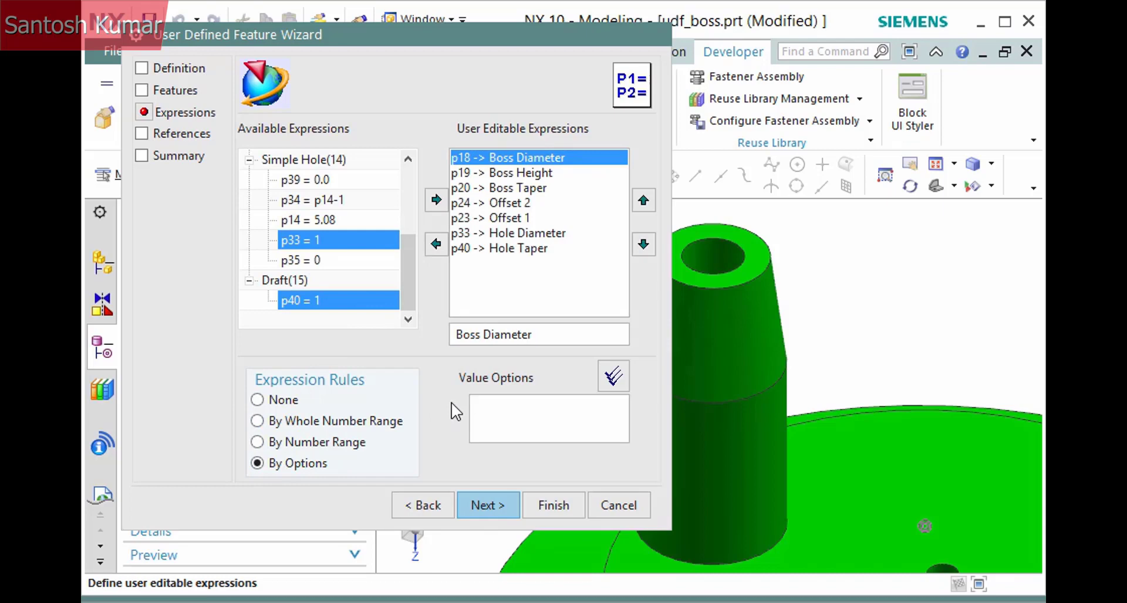
{"action": "type", "text": "5"}
{"action": "key", "text": "Return"}
{"action": "type", "text": "10"}
{"action": "key", "text": "Return"}
{"action": "type", "text": "15"}
{"action": "key", "text": "Return"}
{"action": "type", "text": "20"}
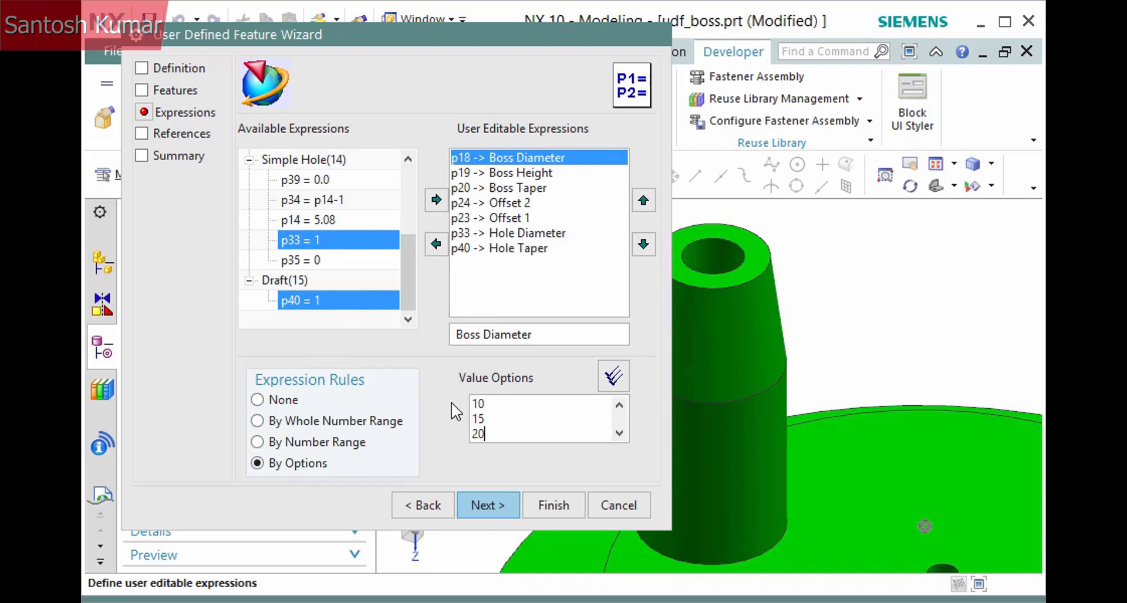
{"action": "left_click", "coordinate": [611, 379]}
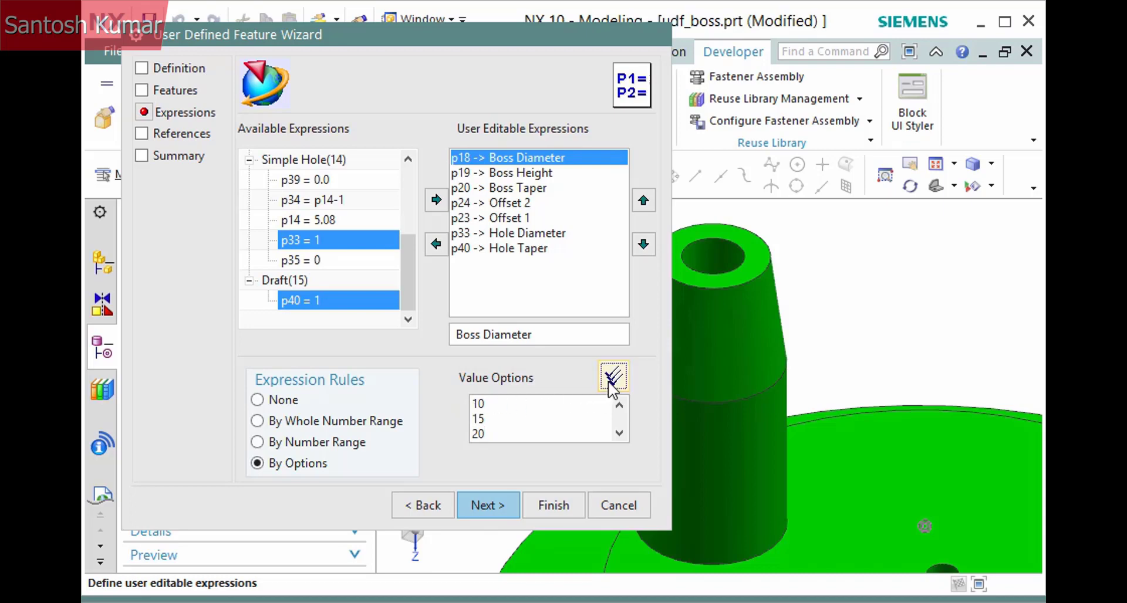
Give Boss Taper a By Number Range rule with minimum 0.2 and maximum 2.
{"action": "left_click", "coordinate": [545, 188]}
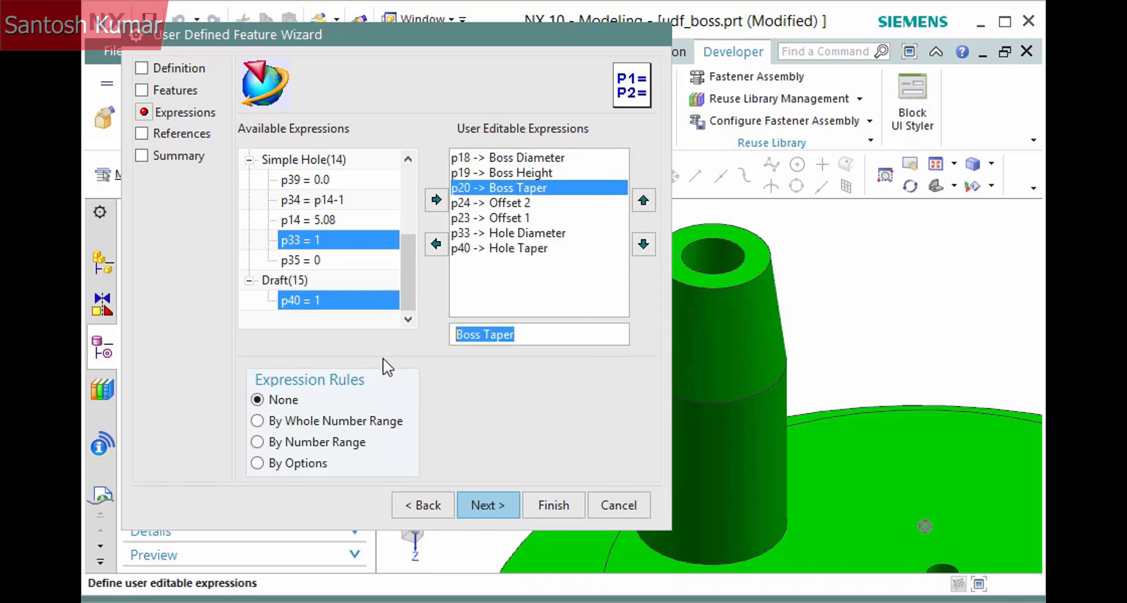
{"action": "left_click", "coordinate": [317, 442]}
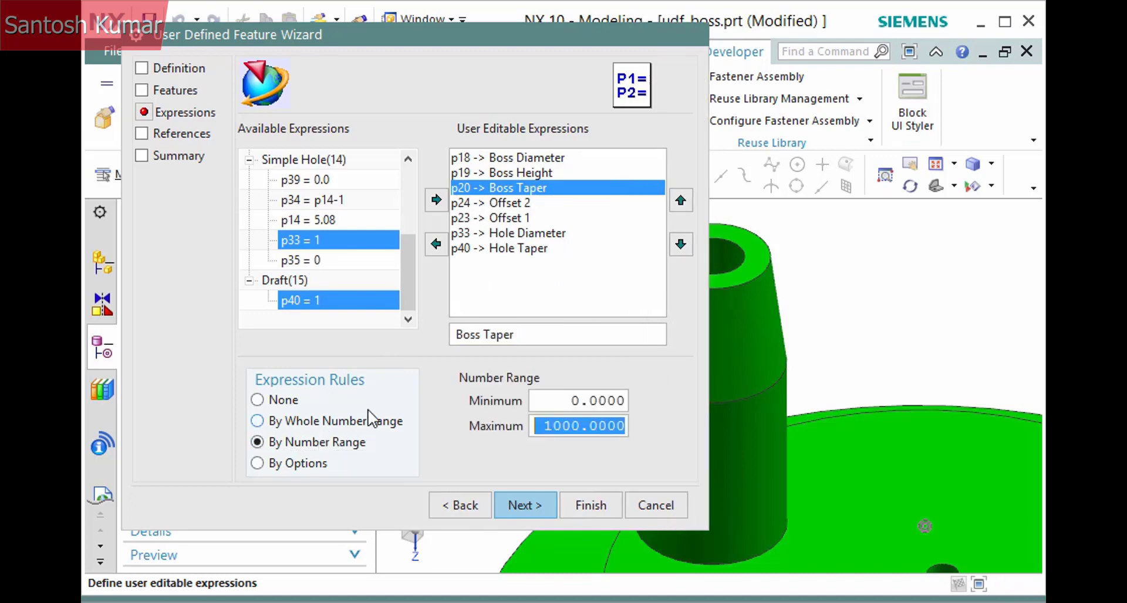
{"action": "left_click", "coordinate": [593, 400]}
{"action": "type", "text": "2"}
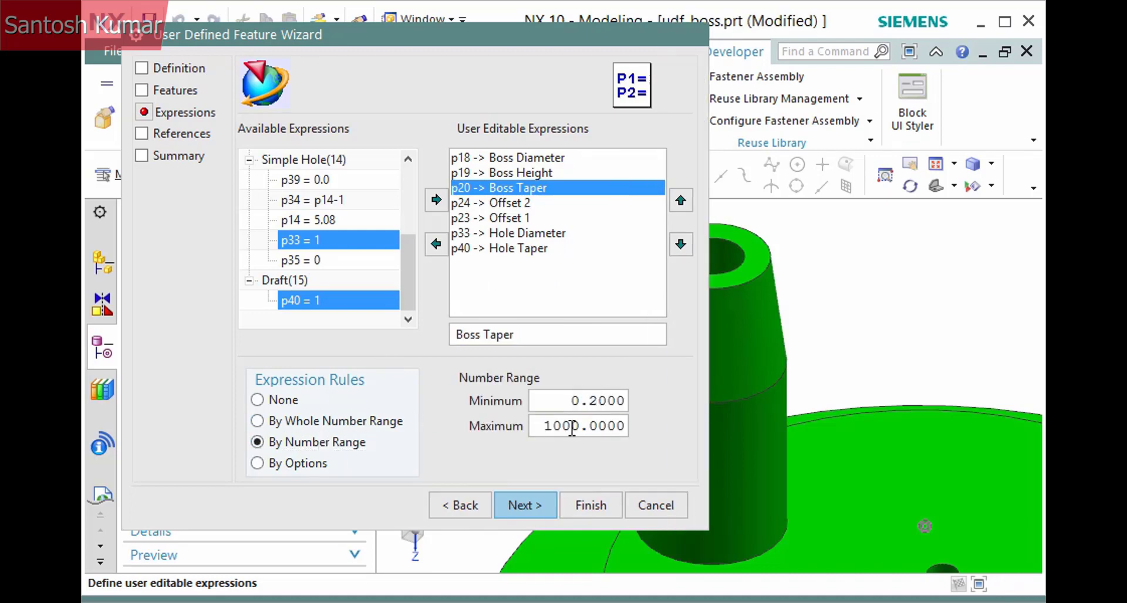
{"action": "left_click_drag", "start_coordinate": [580, 426], "coordinate": [541, 425]}
{"action": "type", "text": "2"}
Change the Plane for Boss prompt to 'Boss Placement Face', then select the Chamfer(9) edge reference.
{"action": "left_click", "coordinate": [522, 508]}
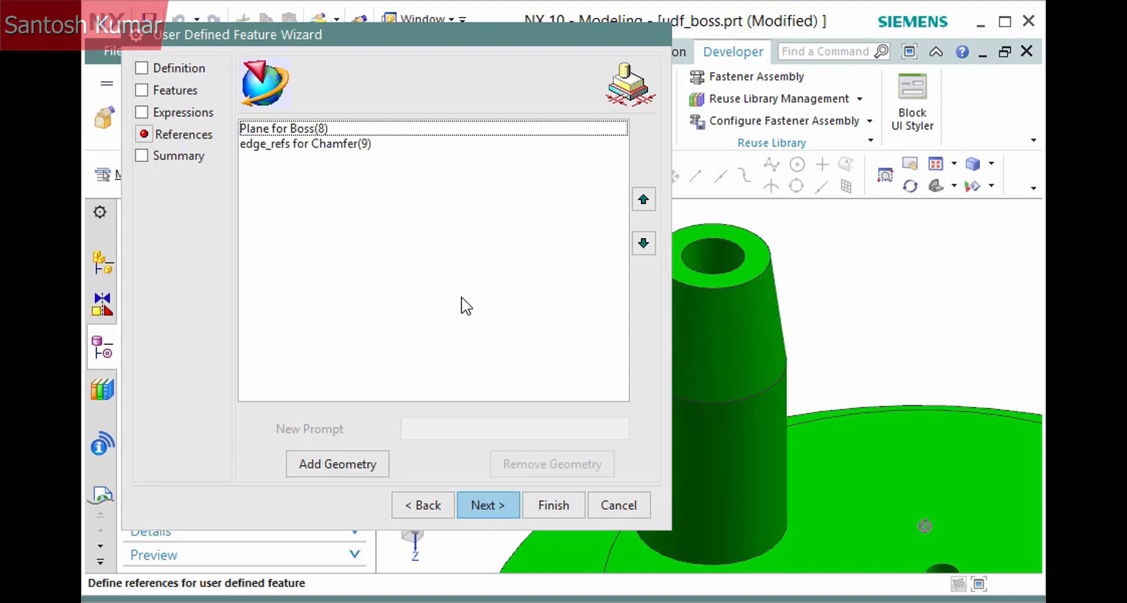
{"action": "left_click", "coordinate": [390, 130]}
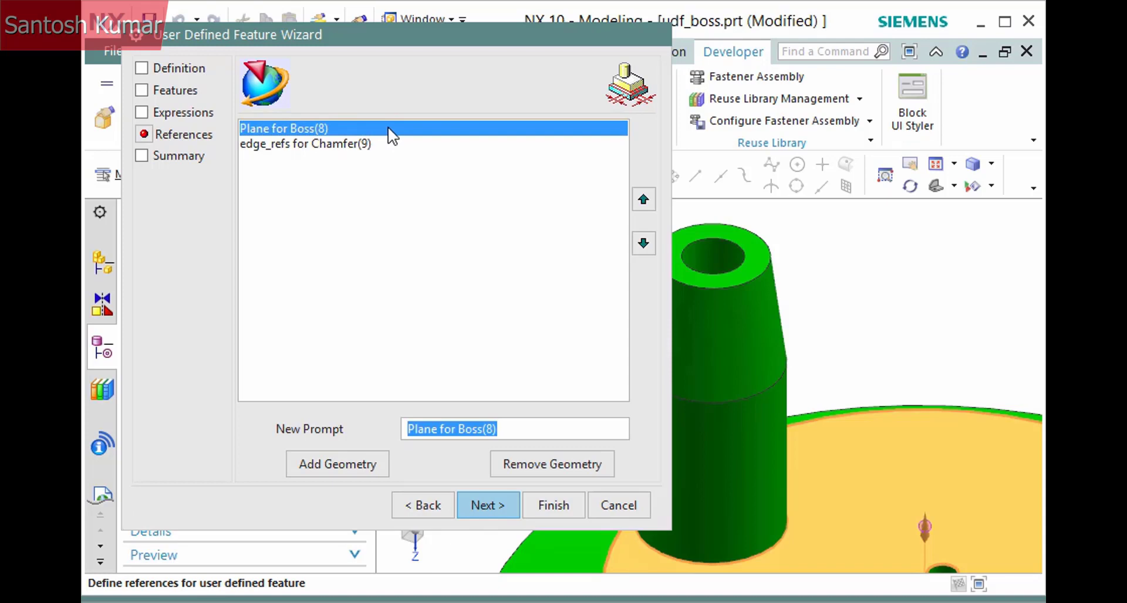
{"action": "type", "text": "Boss Place"}
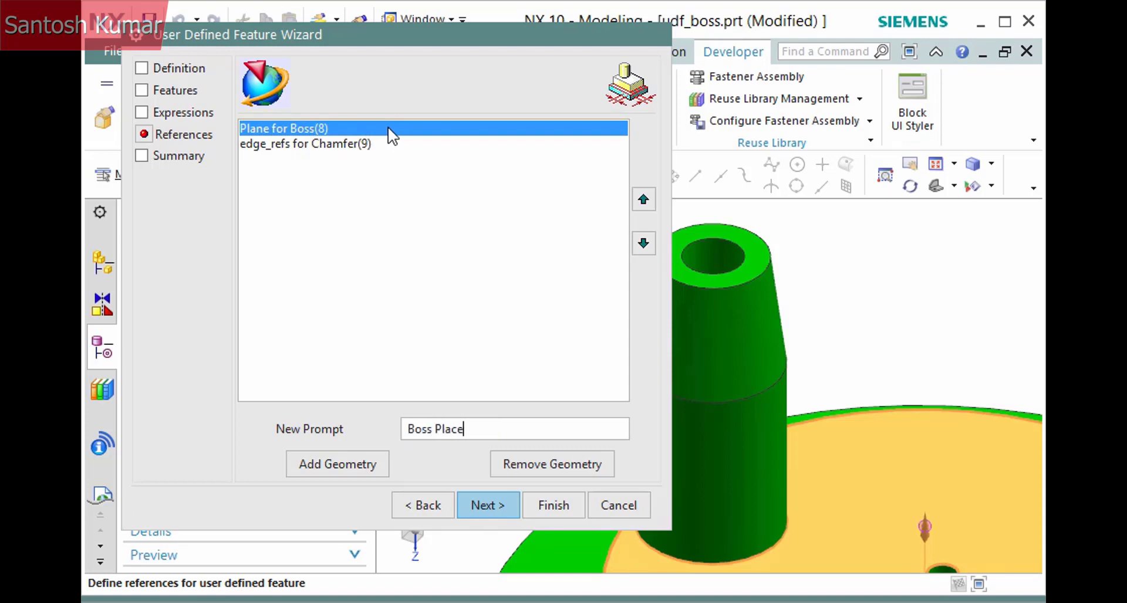
{"action": "type", "text": "ment Face"}
{"action": "key", "text": "Return"}
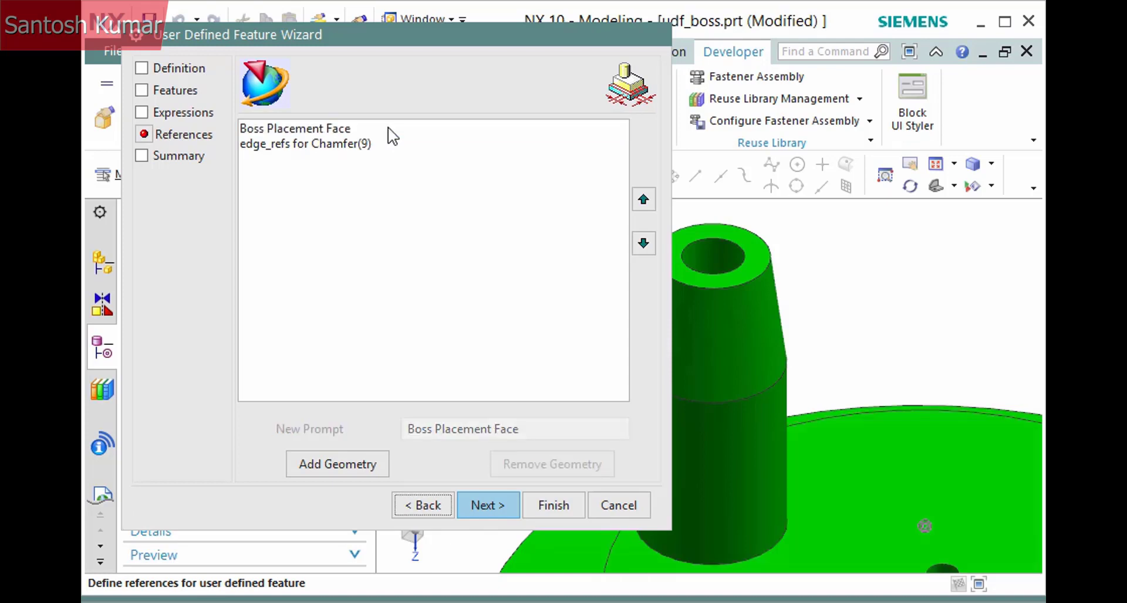
{"action": "left_click", "coordinate": [373, 134]}
{"action": "left_click", "coordinate": [369, 140]}
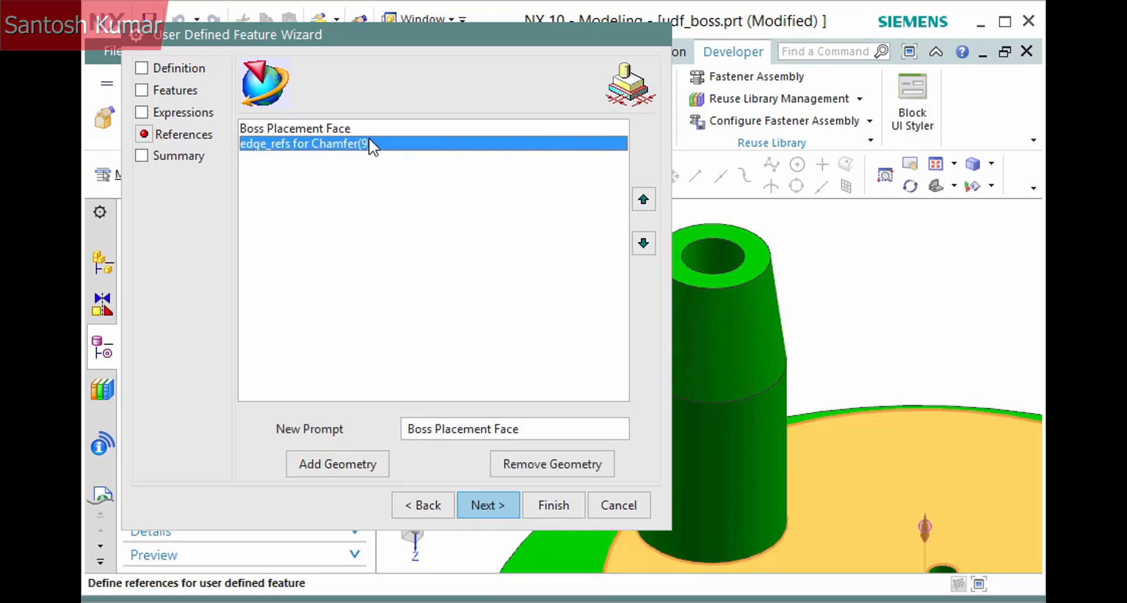
Remove the Chamfer(9) edge reference, review the summary and finish the wizard.
{"action": "left_click", "coordinate": [528, 463]}
{"action": "left_click", "coordinate": [498, 504]}
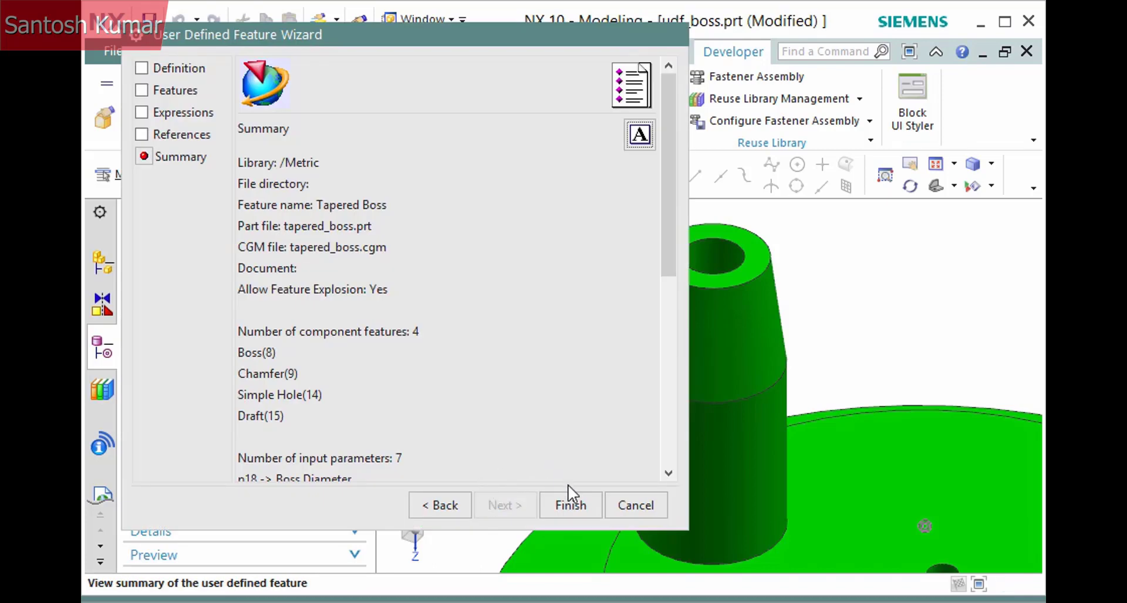
{"action": "left_click", "coordinate": [569, 504]}
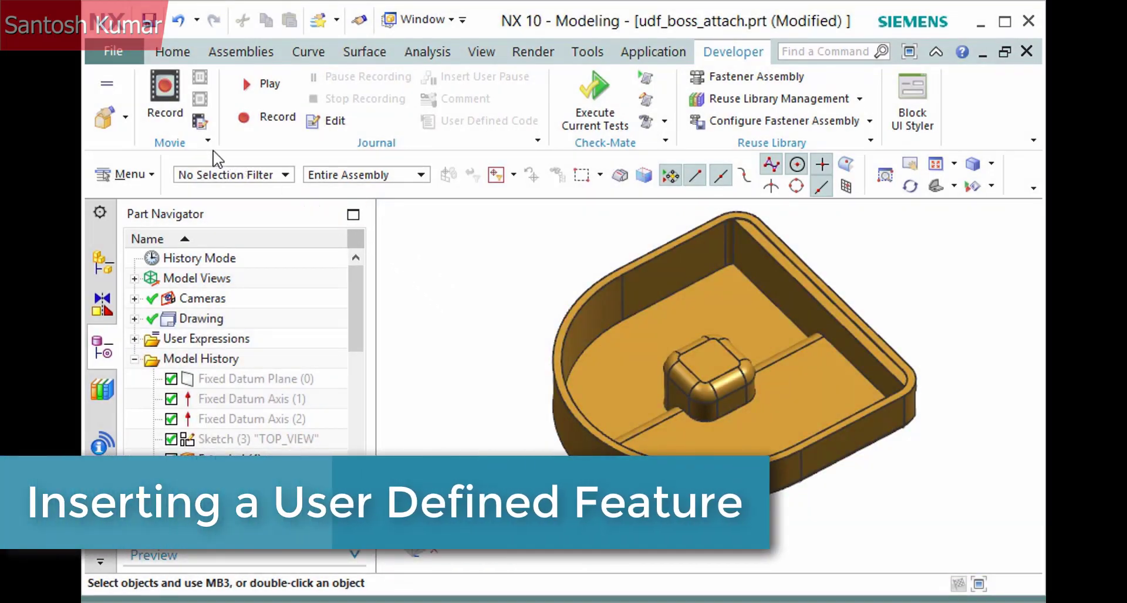
In the tray part, start inserting a UDF and browse to the /Metric library.
{"action": "left_click", "coordinate": [110, 118]}
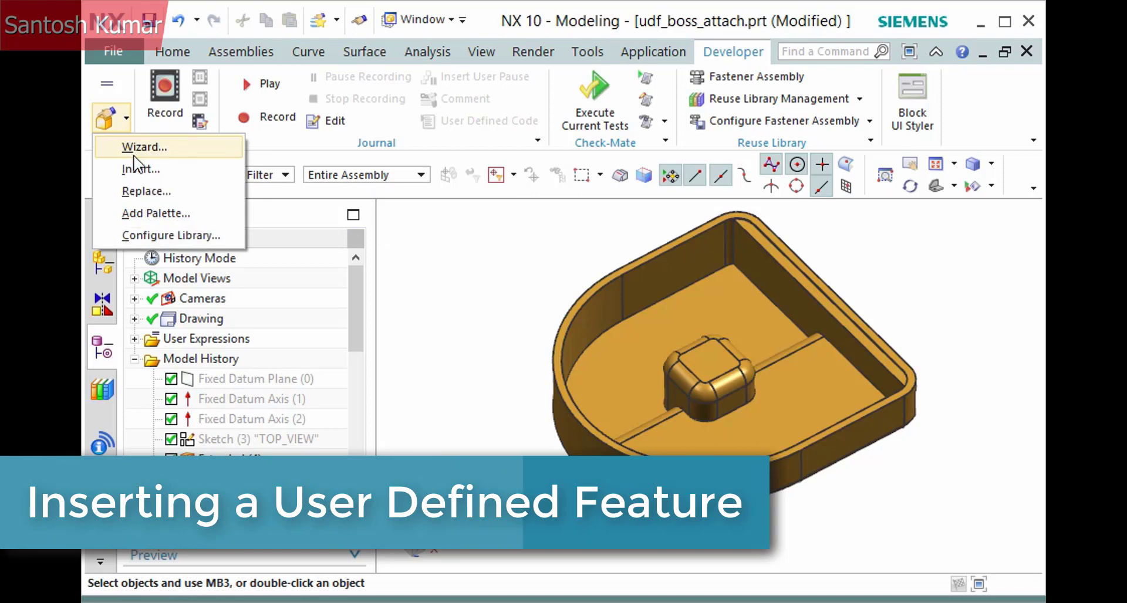
{"action": "left_click", "coordinate": [169, 172]}
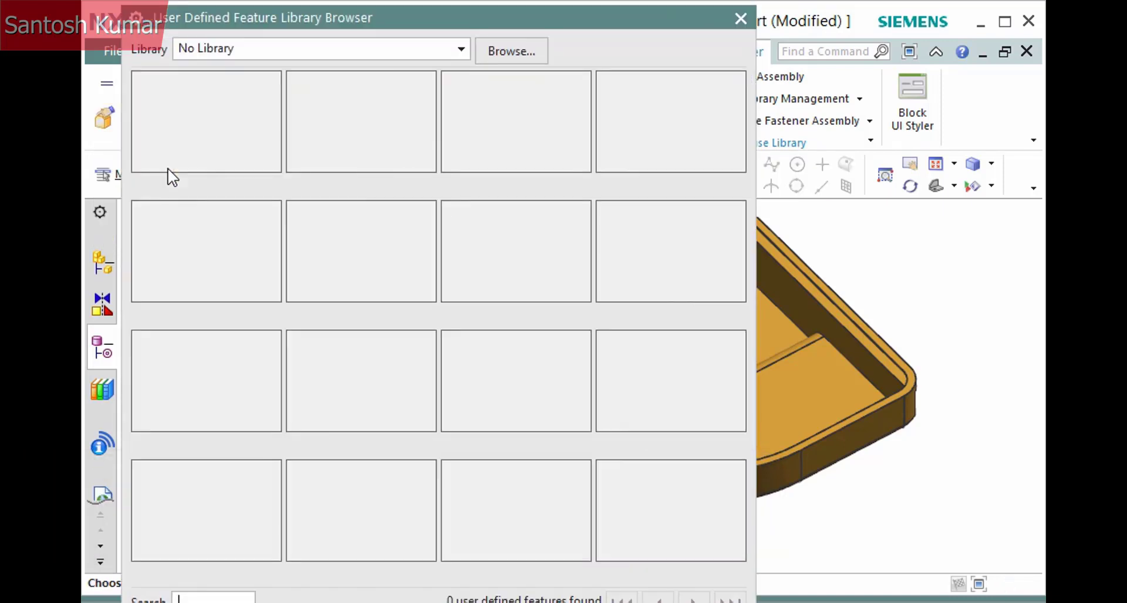
{"action": "left_click", "coordinate": [519, 52]}
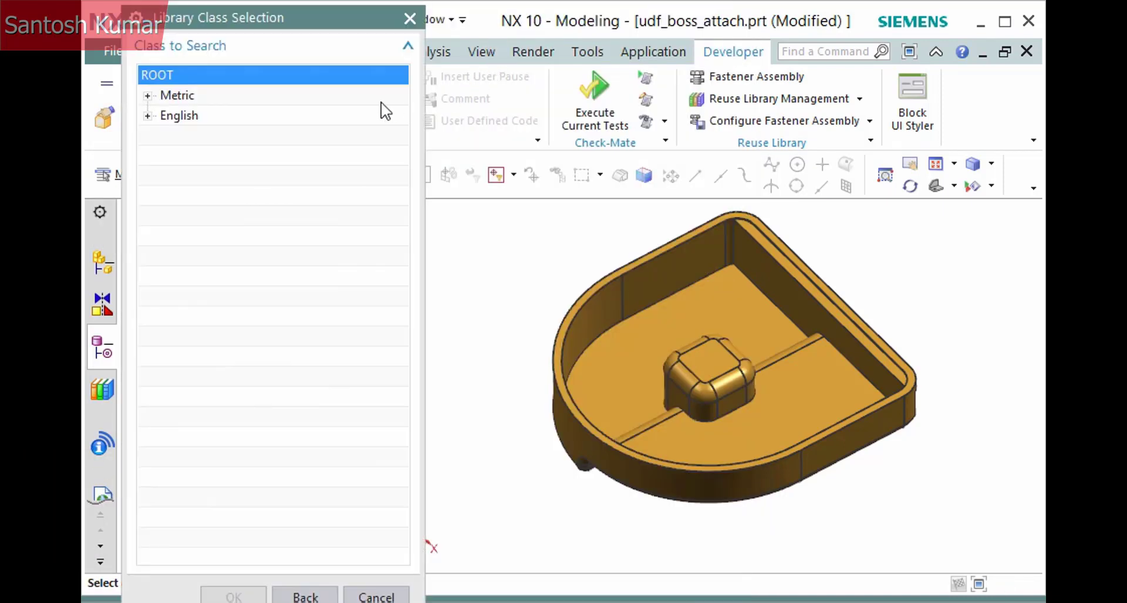
{"action": "left_click", "coordinate": [296, 97]}
{"action": "left_click", "coordinate": [233, 595]}
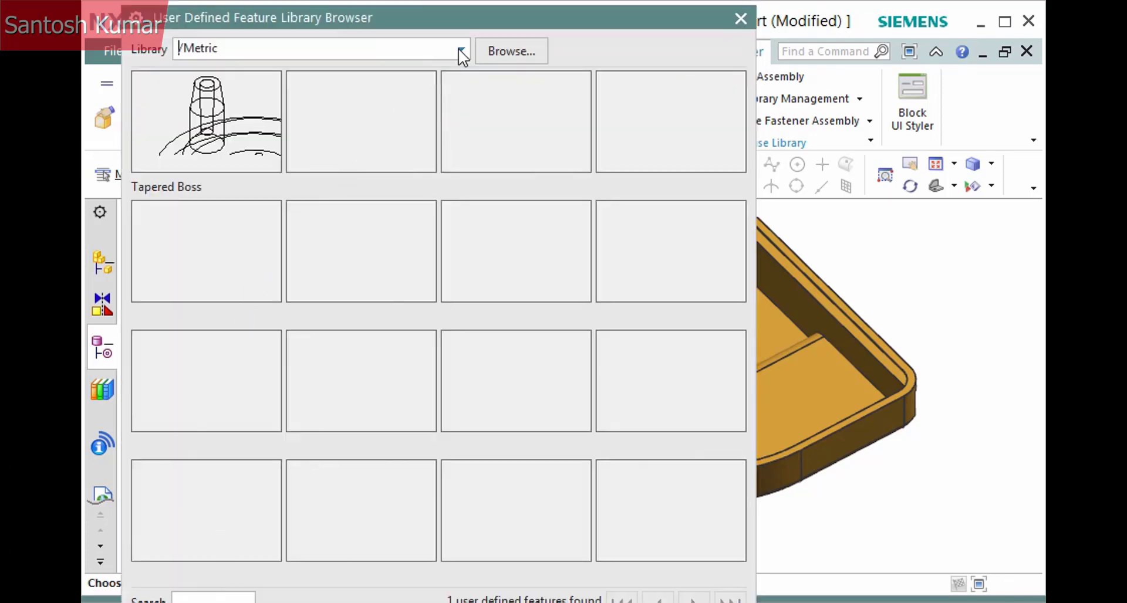
{"action": "left_click", "coordinate": [460, 52]}
{"action": "left_click", "coordinate": [460, 52]}
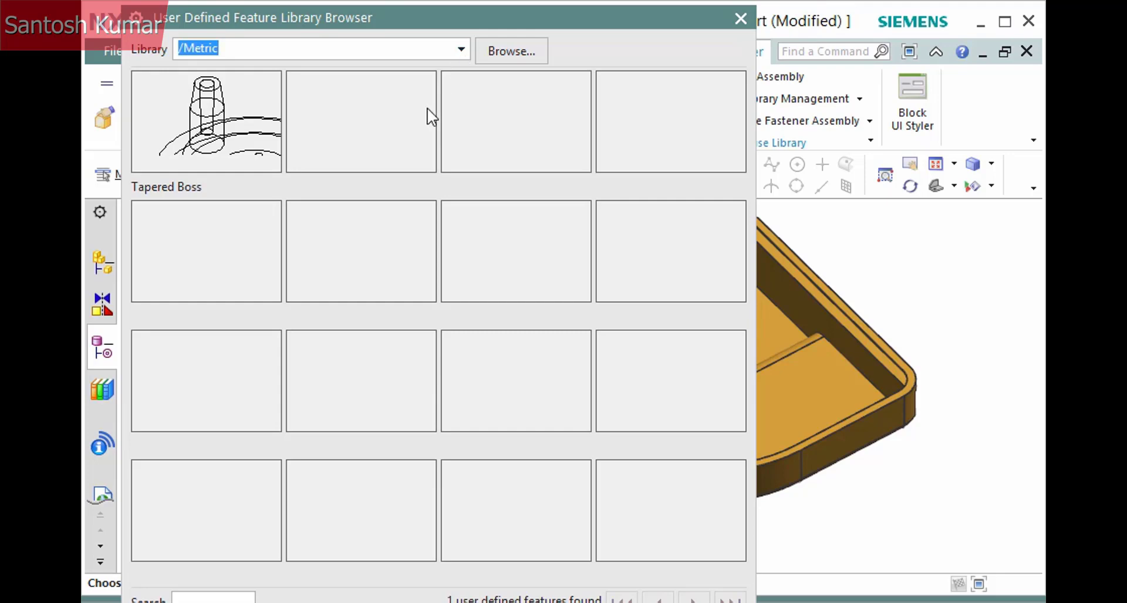
Insert the Tapered Boss with Boss Diameter 10 and Boss Height 10.
{"action": "double_click", "coordinate": [218, 125]}
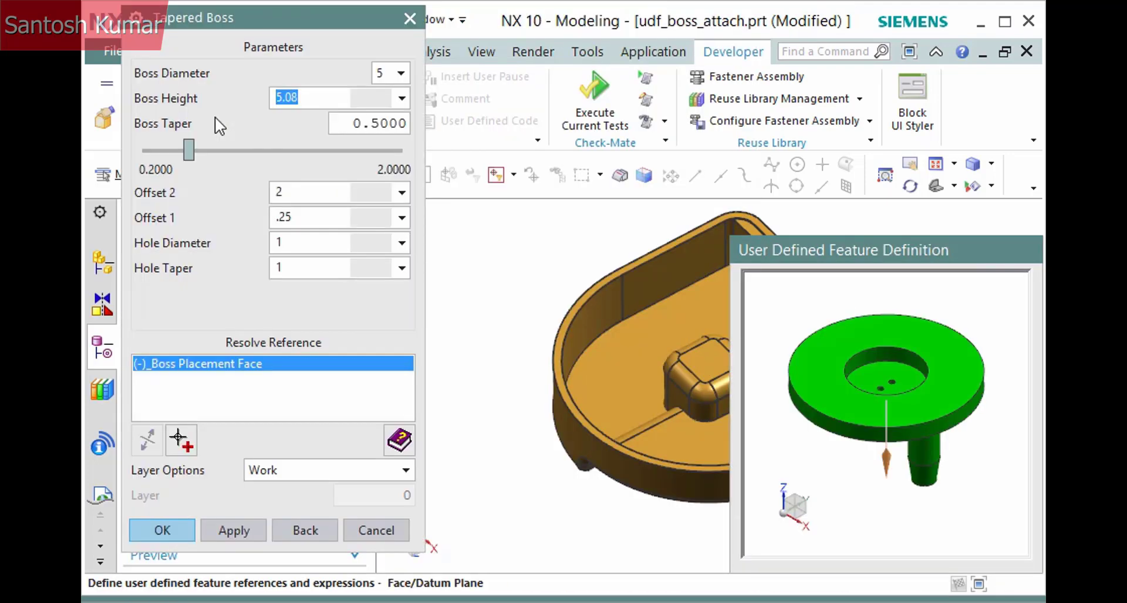
{"action": "left_click", "coordinate": [402, 74]}
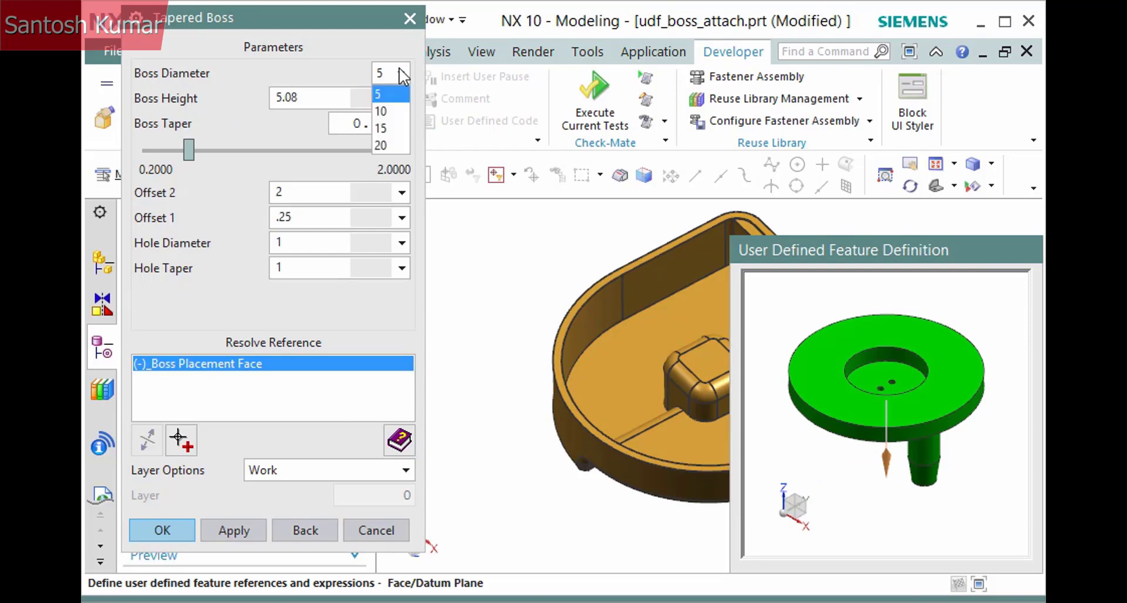
{"action": "left_click", "coordinate": [397, 112]}
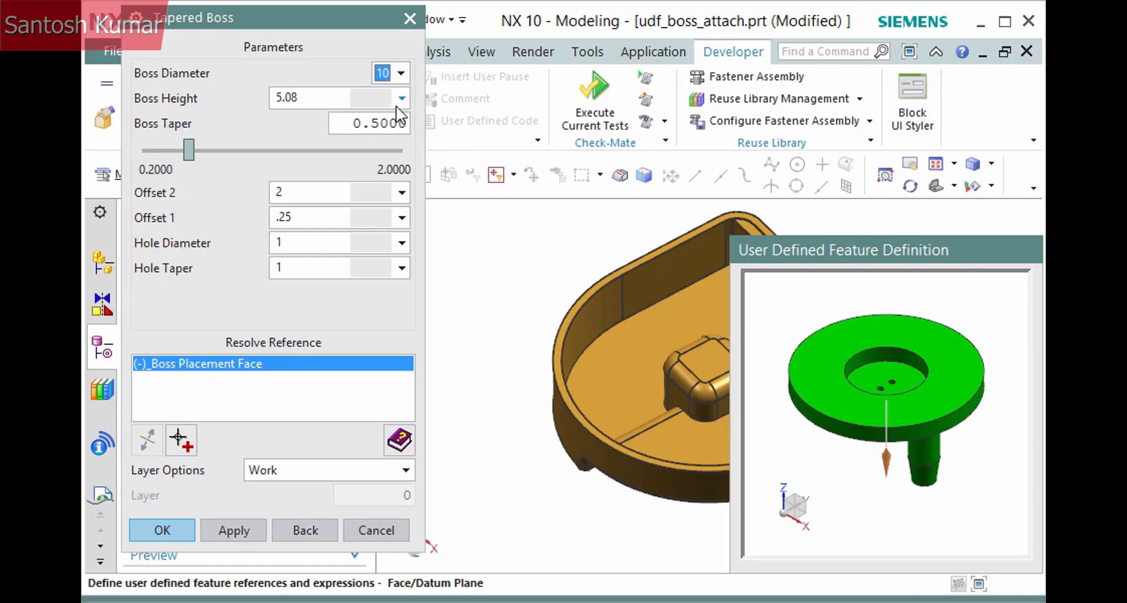
{"action": "left_click_drag", "start_coordinate": [327, 97], "coordinate": [258, 106]}
{"action": "type", "text": "10"}
{"action": "key", "text": "Tab"}
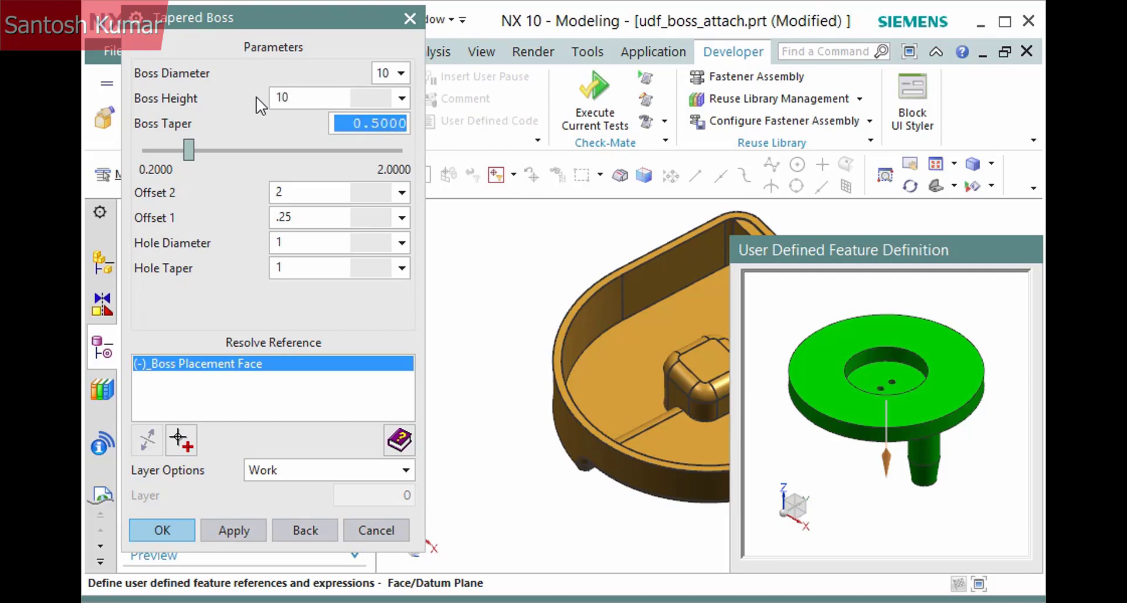
Set Offset 1 to .5, Hole Diameter to 5 and Hole Taper to 0.5.
{"action": "double_click", "coordinate": [288, 191]}
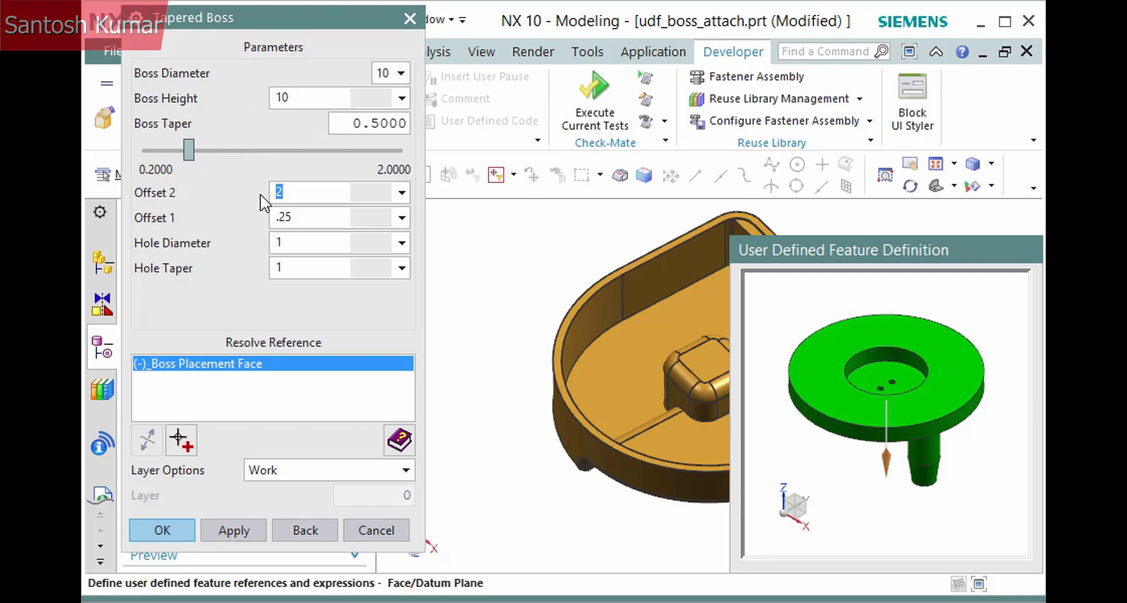
{"action": "left_click", "coordinate": [284, 218]}
{"action": "key", "text": "BackSpace"}
{"action": "key", "text": "Tab"}
{"action": "key", "text": "Tab"}
{"action": "type", "text": "0"}
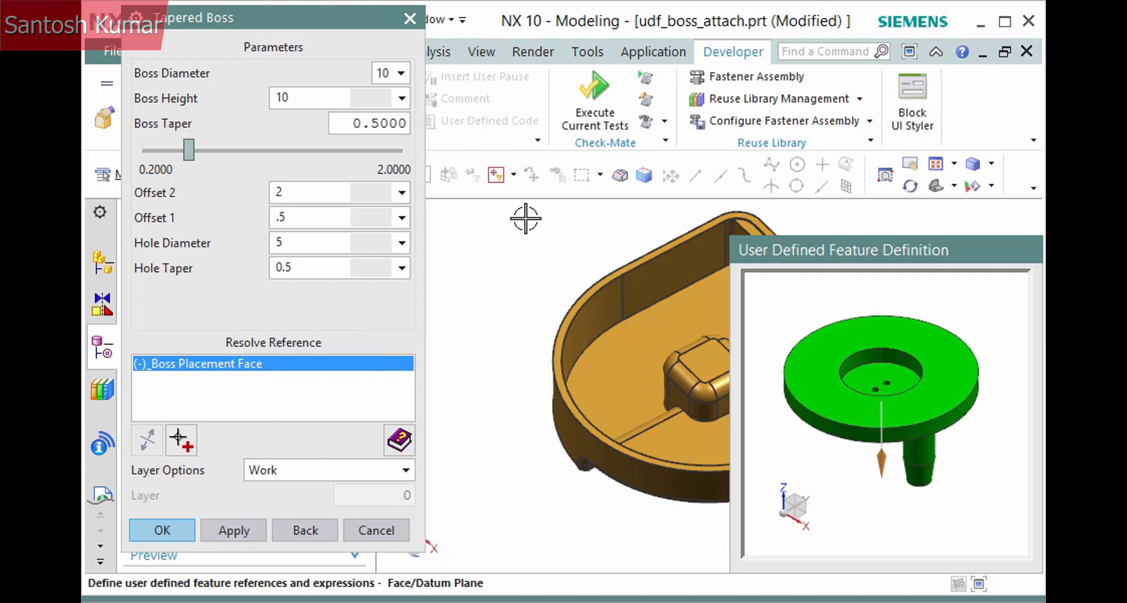
Set the tray floor face as the Tapered Boss placement face and accept its parameters.
{"action": "left_click", "coordinate": [645, 411]}
{"action": "left_click", "coordinate": [271, 365]}
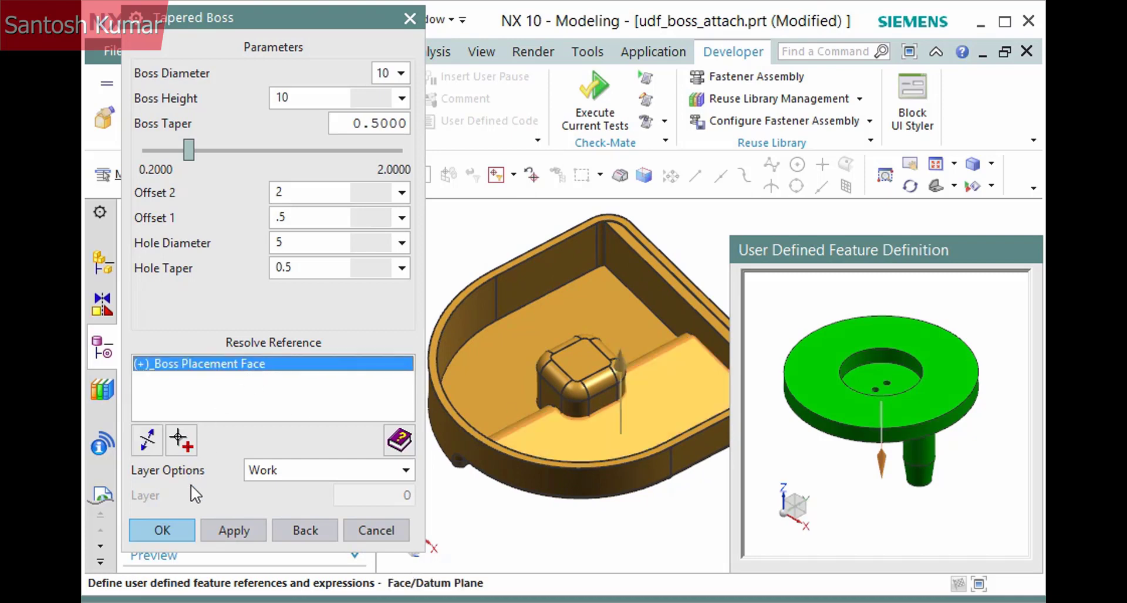
{"action": "left_click", "coordinate": [613, 428]}
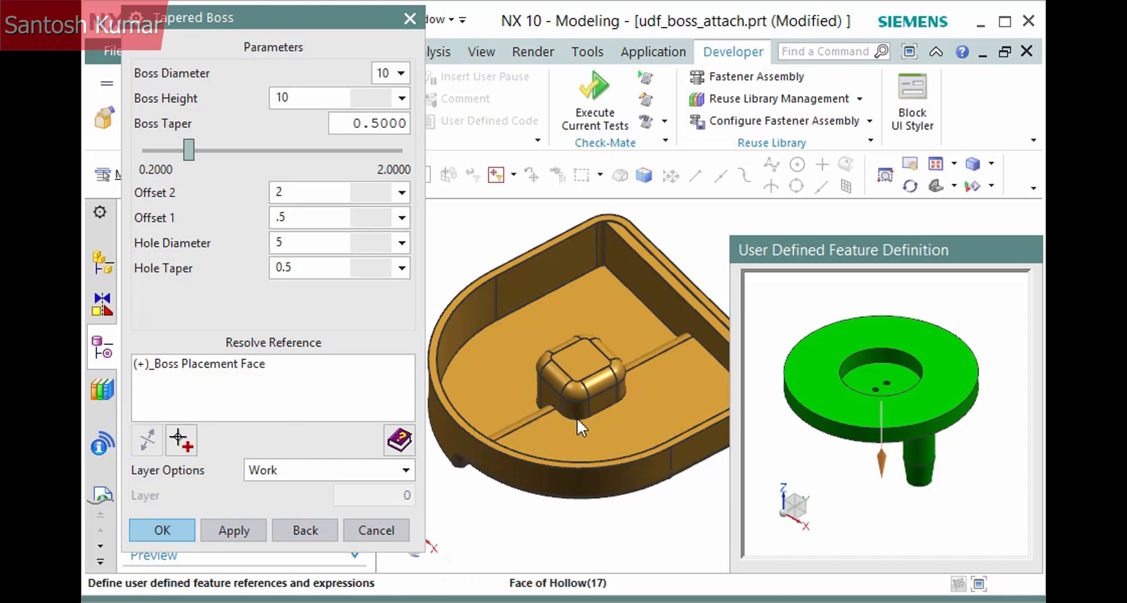
{"action": "left_click", "coordinate": [162, 531]}
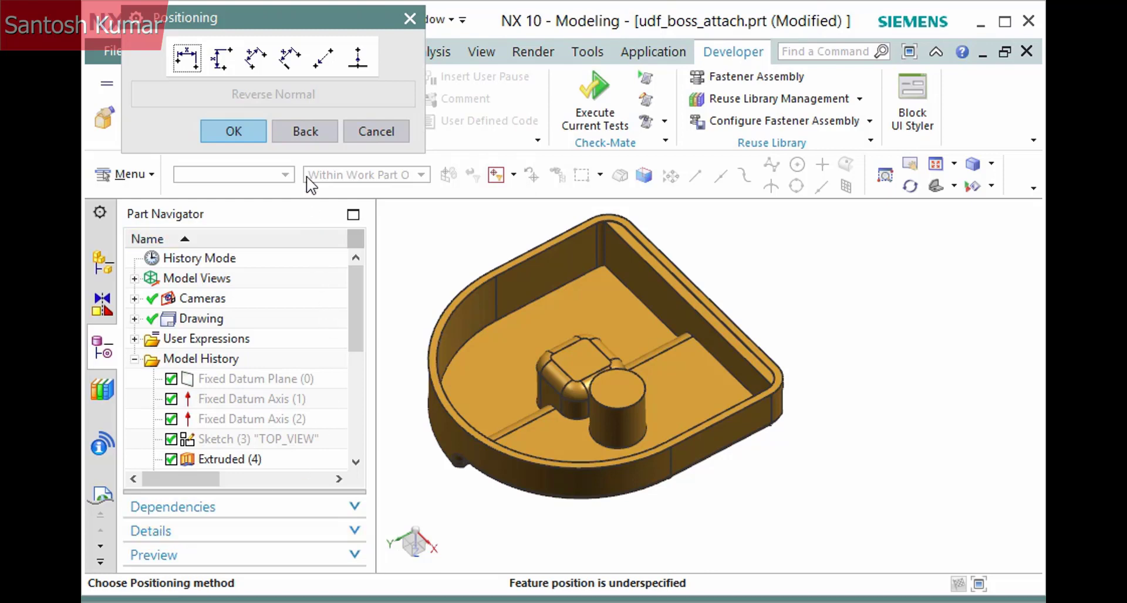
Add two perpendicular positions: 16 mm from the pocket's right inner edge and 16 mm from a second tray edge.
{"action": "left_click", "coordinate": [290, 57]}
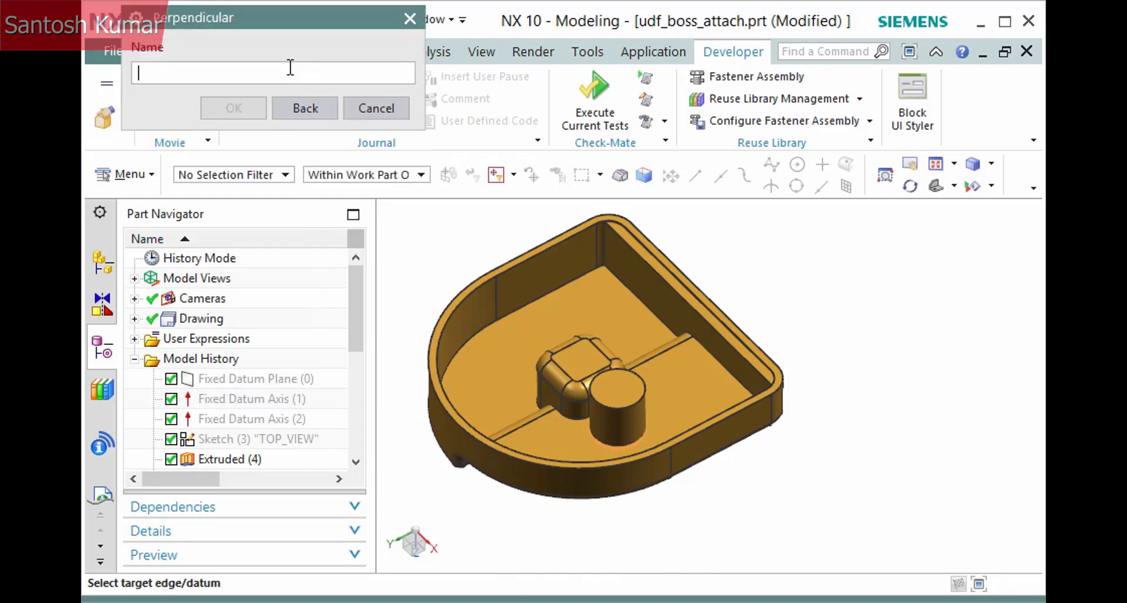
{"action": "left_click", "coordinate": [746, 326]}
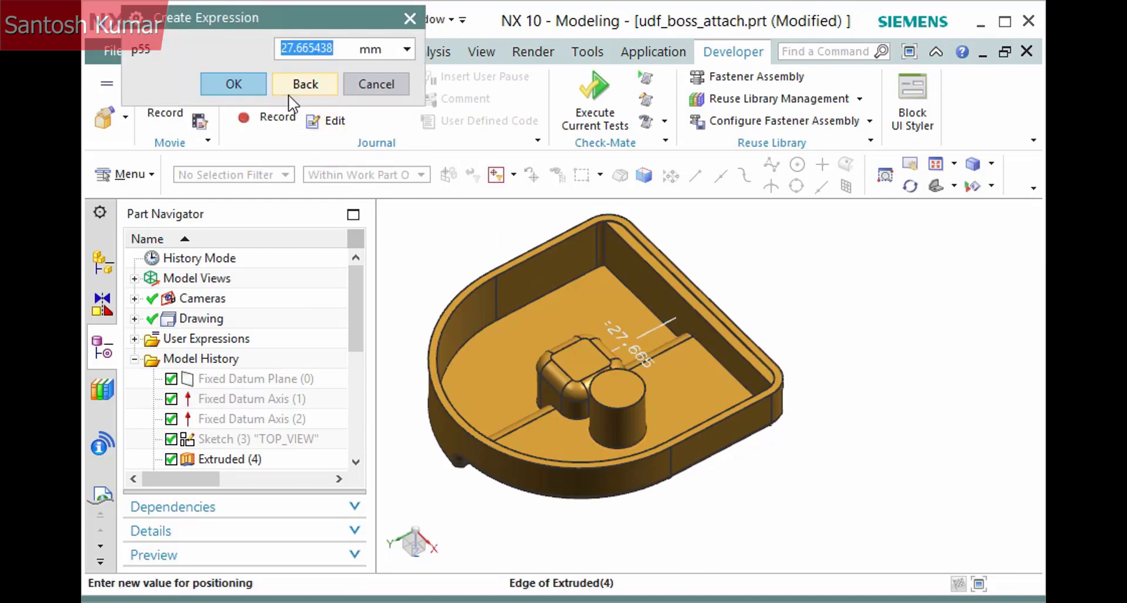
{"action": "type", "text": "16"}
{"action": "key", "text": "Return"}
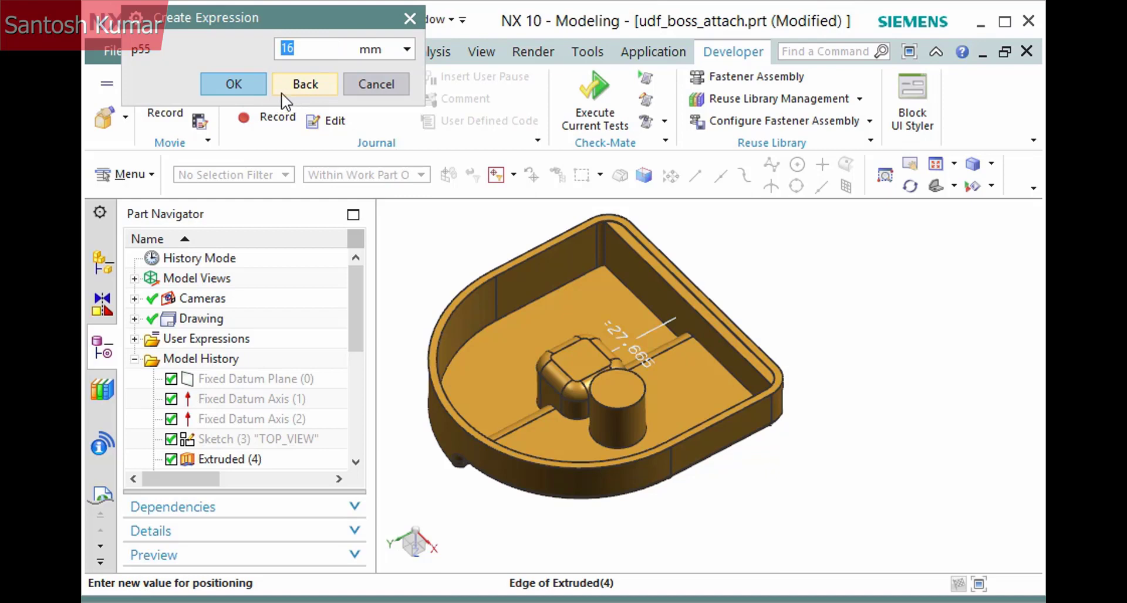
{"action": "left_click", "coordinate": [247, 85]}
{"action": "left_click", "coordinate": [290, 65]}
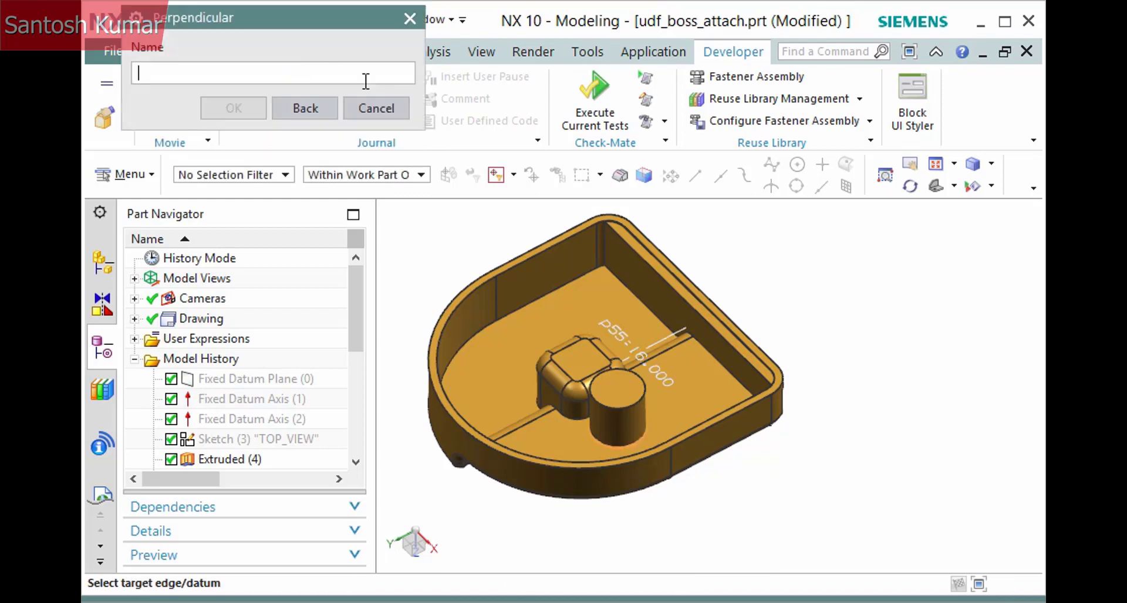
{"action": "left_click", "coordinate": [719, 425]}
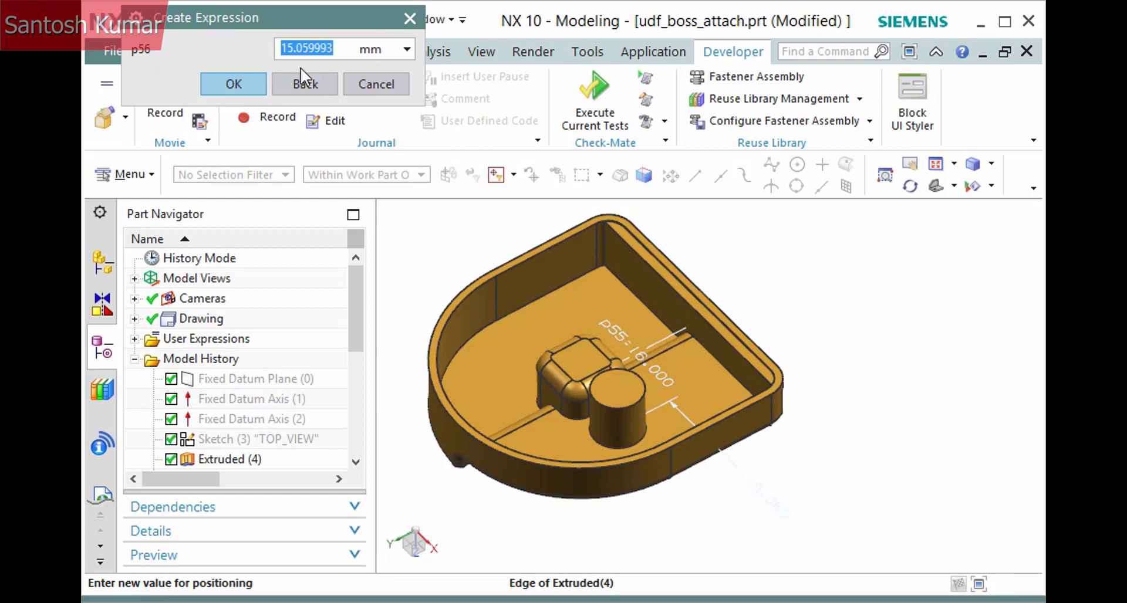
{"action": "type", "text": "16"}
{"action": "left_click", "coordinate": [247, 84]}
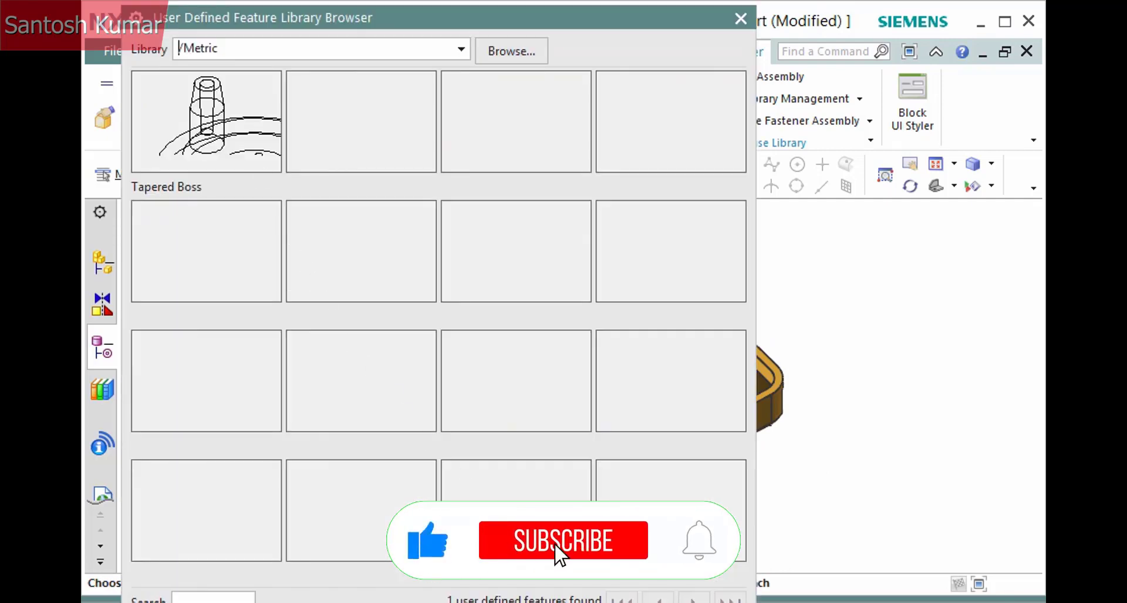